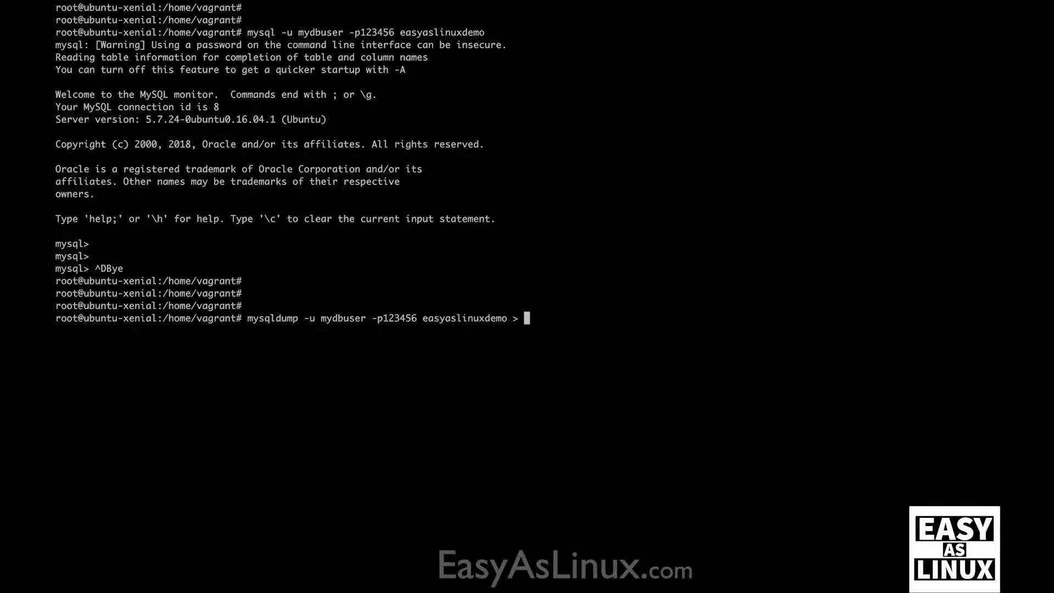
Step: Redirect the mysqldump output to easyaslinuxdemo.sql, then confirm with du -sch that it is 9.8M
type("aslinuxdemo.sql")
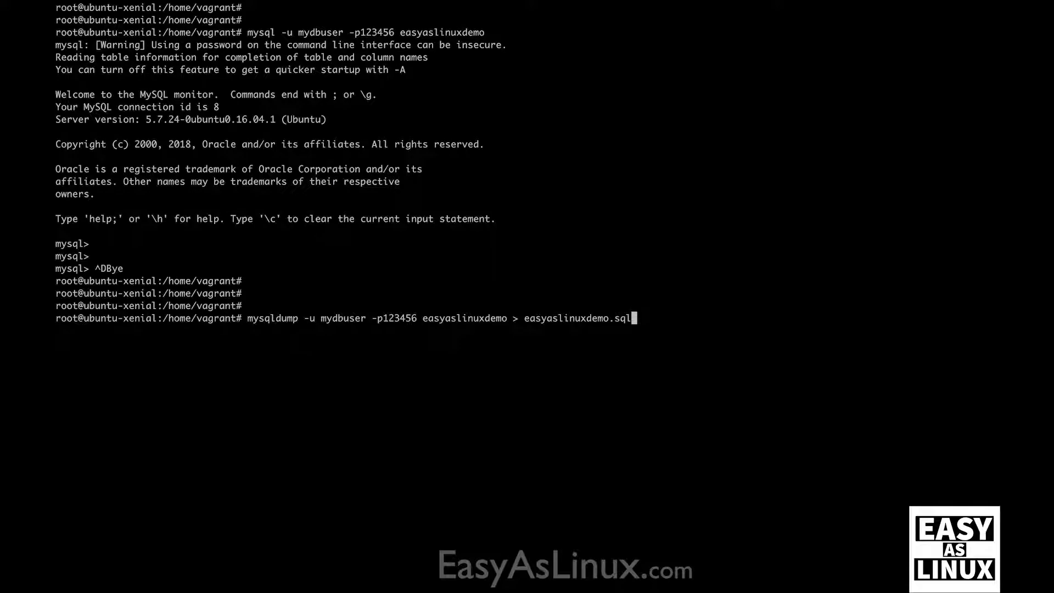
key("Return")
type("du ")
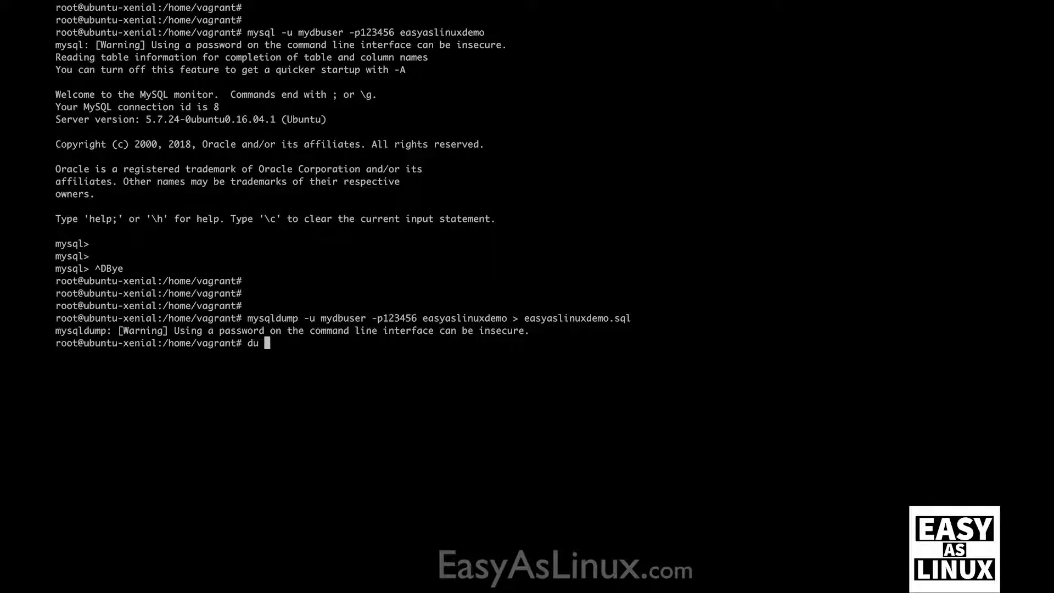
type("-sch")
double_click(460, 320)
double_click(573, 321)
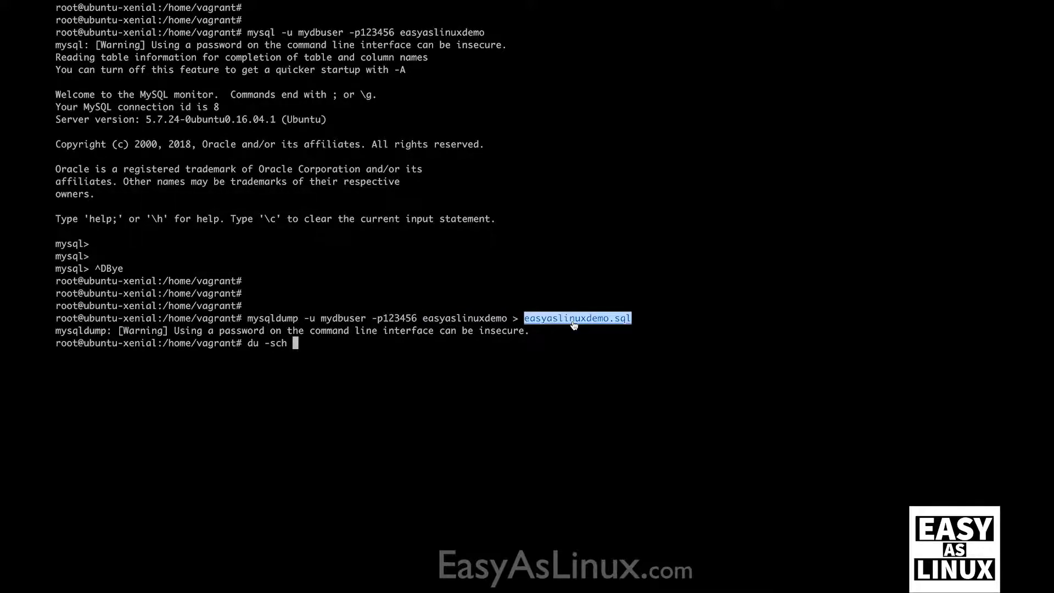
type("easyaslinuxdemo.sql")
key("Return")
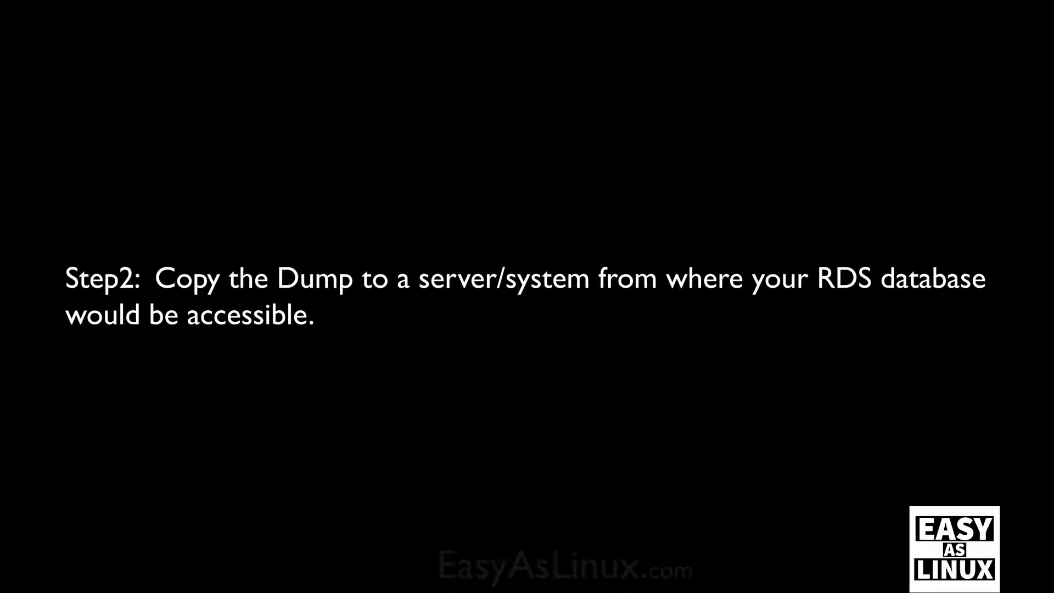
Step: List easyaslinuxdemo.sql to confirm the dump file exists locally
type("ls ")
type("easyaslinix")
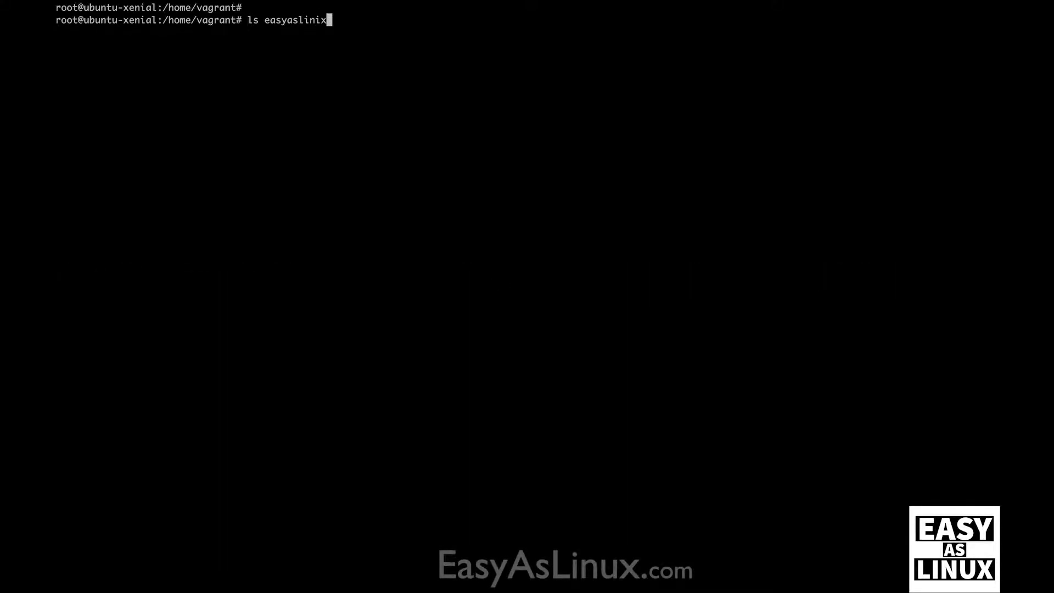
key("BackSpace")
key("BackSpace")
type("uxdemo.sql")
key("Tab")
key("Return")
key("Return")
type("scp ")
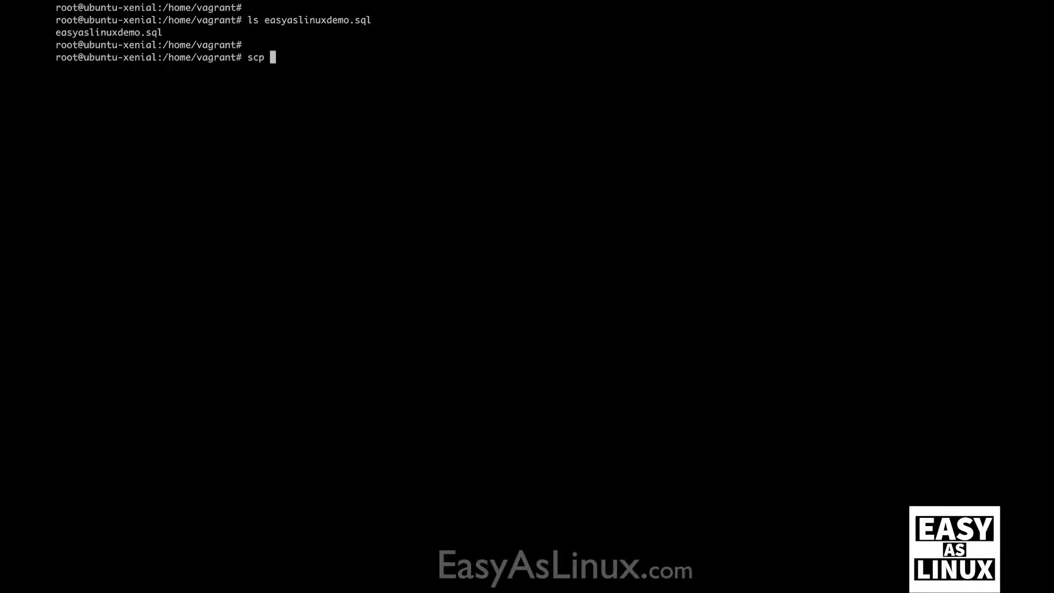
type("-i /vagra/")
key("Tab")
type("easyaslini")
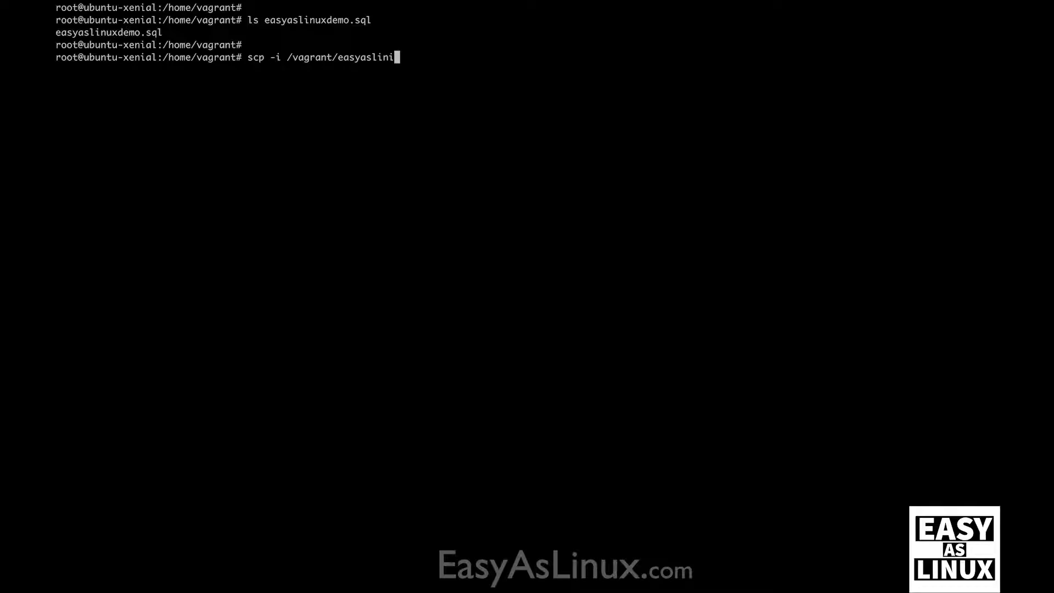
key("BackSpace")
type("ux")
key("Tab")
type("easyaslinux")
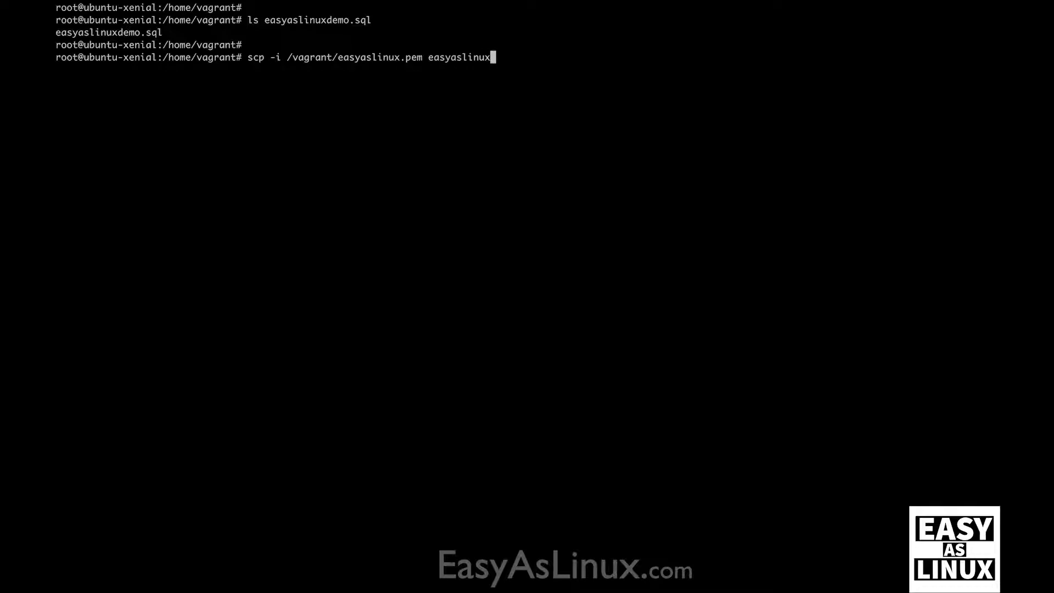
type("de")
key("Tab")
type("ubuntu@")
type("18.215.100.149")
type(":~/")
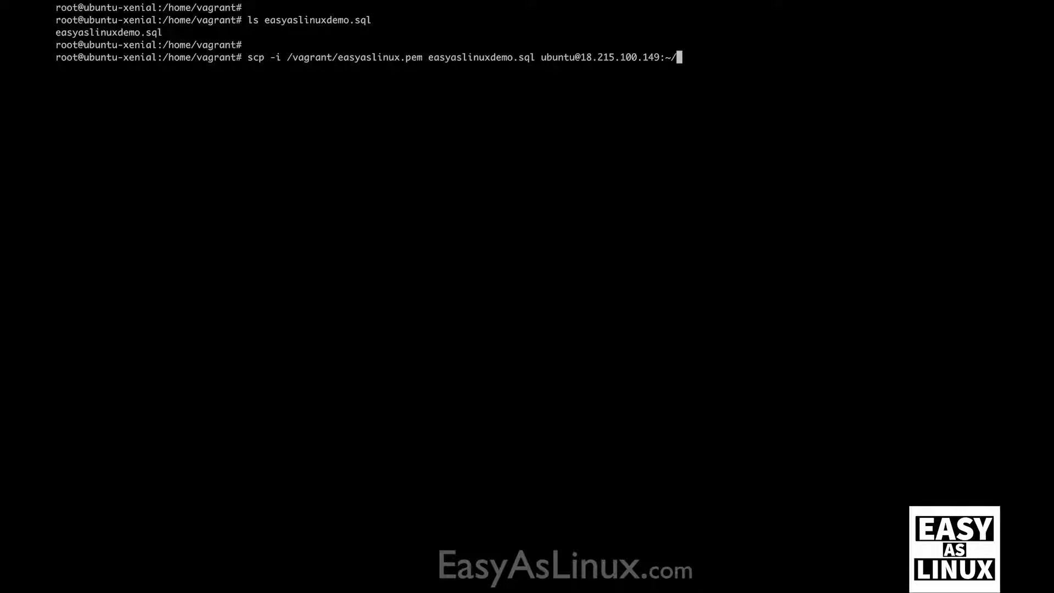
key("Return")
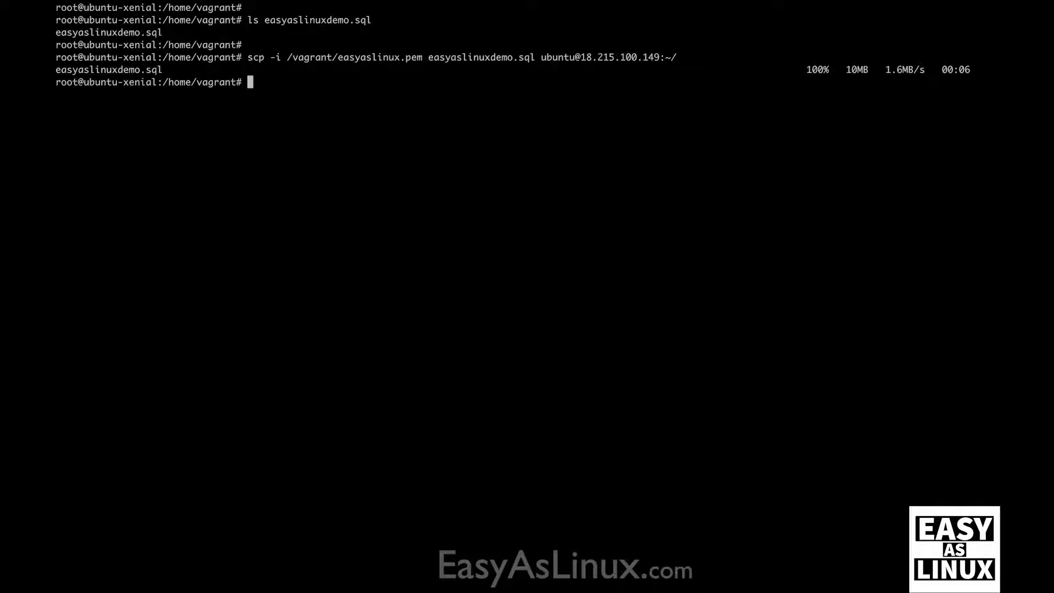
key("Return")
key("Return")
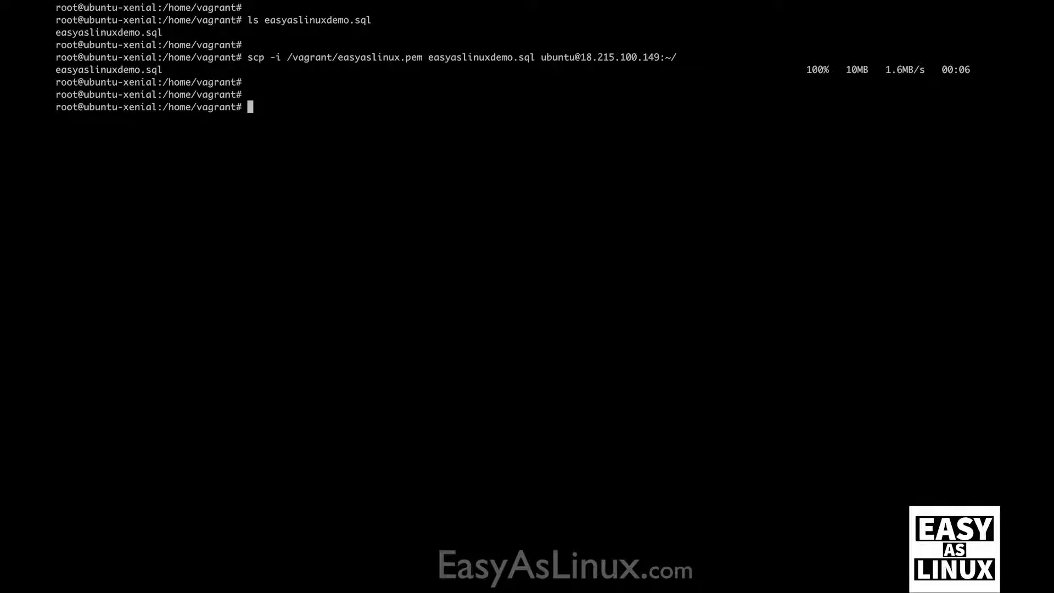
type("ssh")
left_click_drag(270, 58, 420, 59)
key("super+c")
key("super+v")
left_click_drag(541, 57, 658, 57)
key("super+c")
key("super+v")
key("Return")
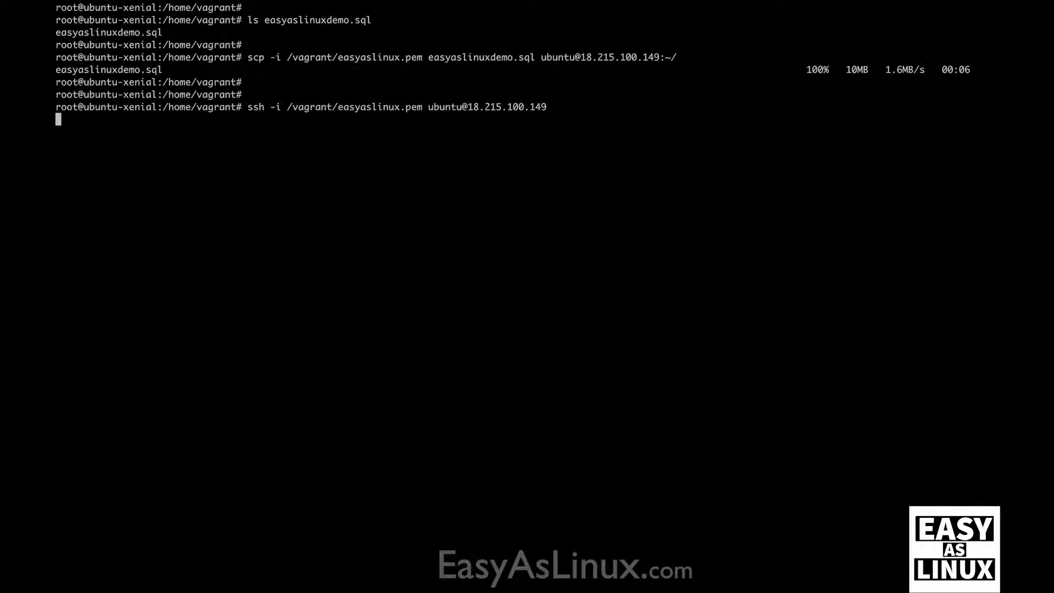
Step: List easyaslinuxdemo.sql on the server and confirm with du -sch it is 9.8M
key("Return")
key("Return")
key("Return")
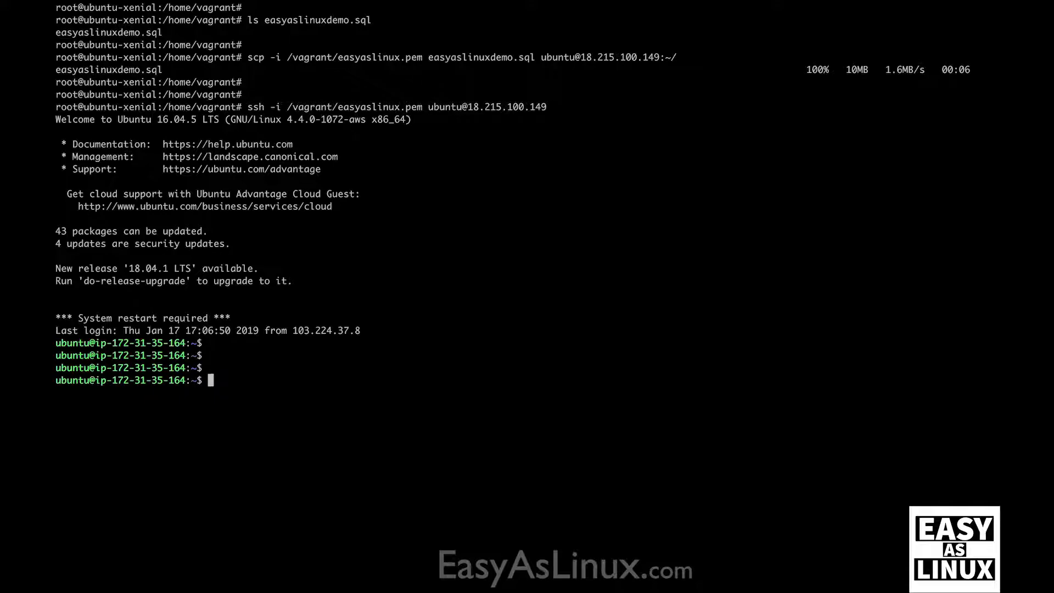
type("ls easyas")
type("dem")
key("BackSpace")
key("BackSpace")
key("BackSpace")
type("l")
key("Tab")
key("Return")
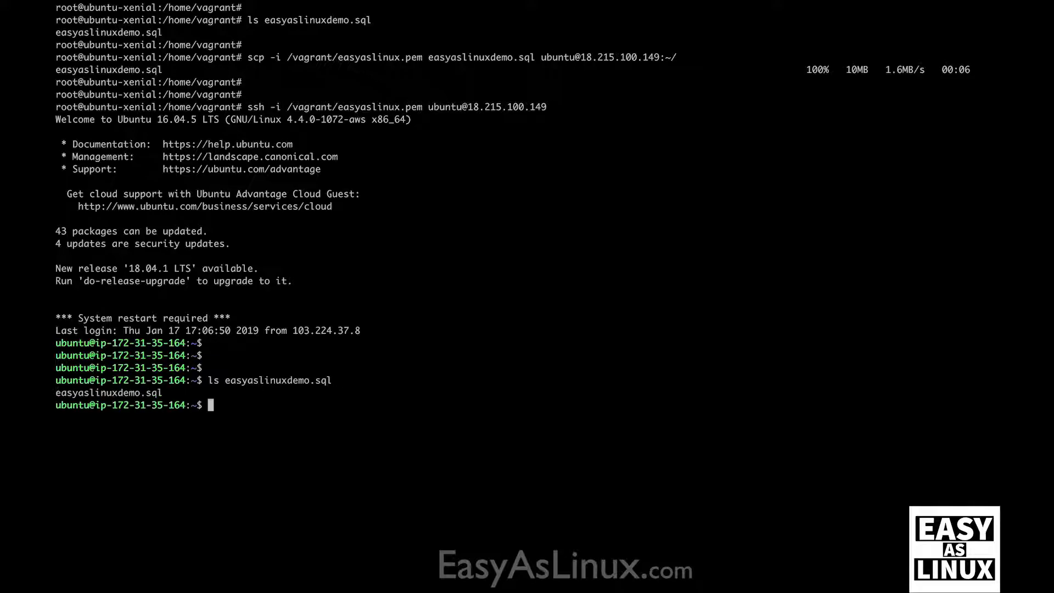
type("du -sch")
double_click(282, 380)
key("super+v")
key("Return")
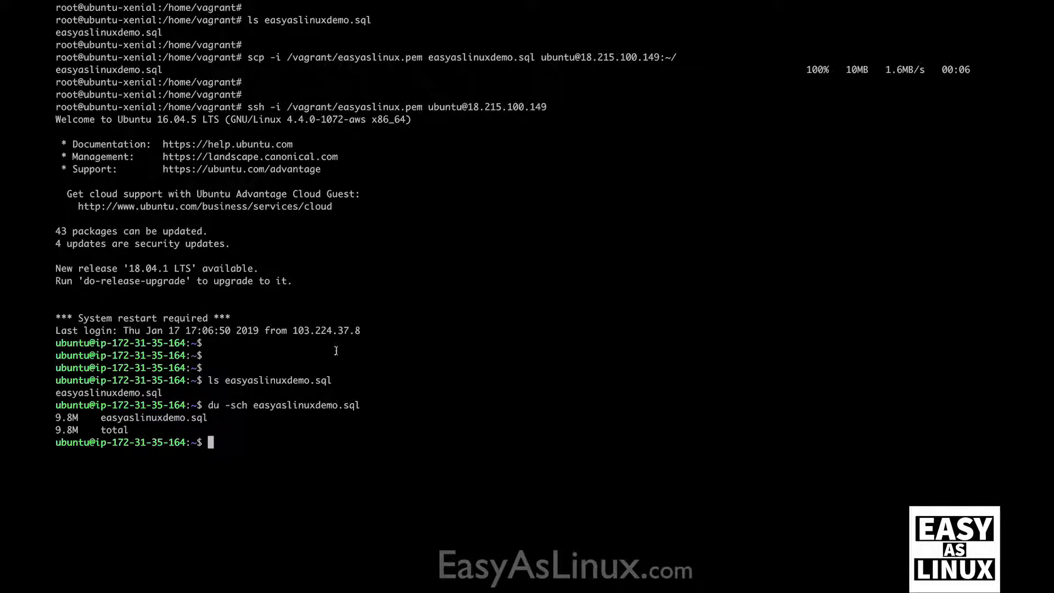
mouse_move(682, 4)
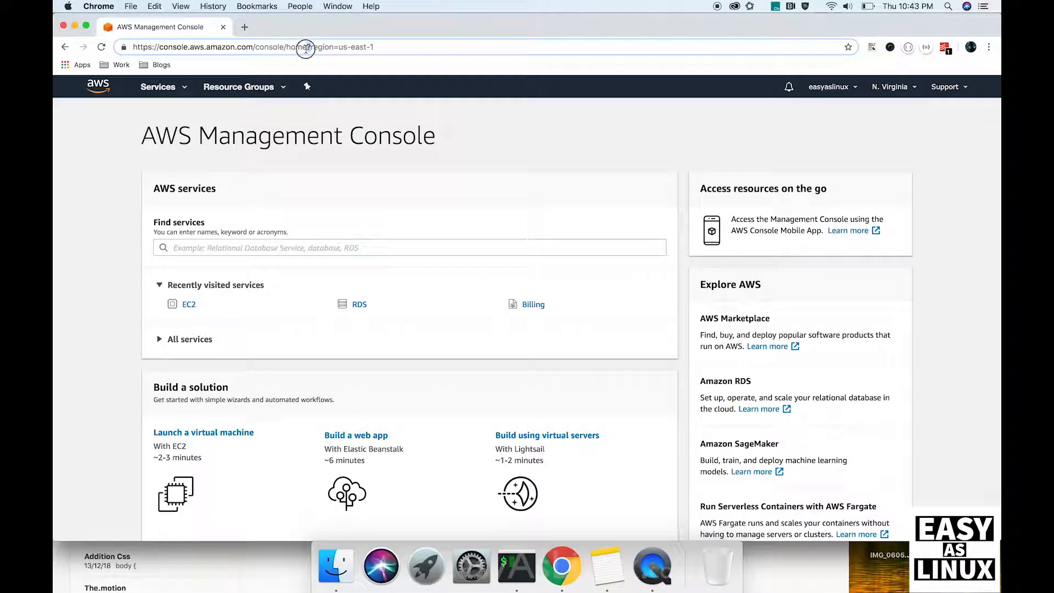
Step: Find RDS through the 'rds' services search and begin Create database
left_click(306, 47)
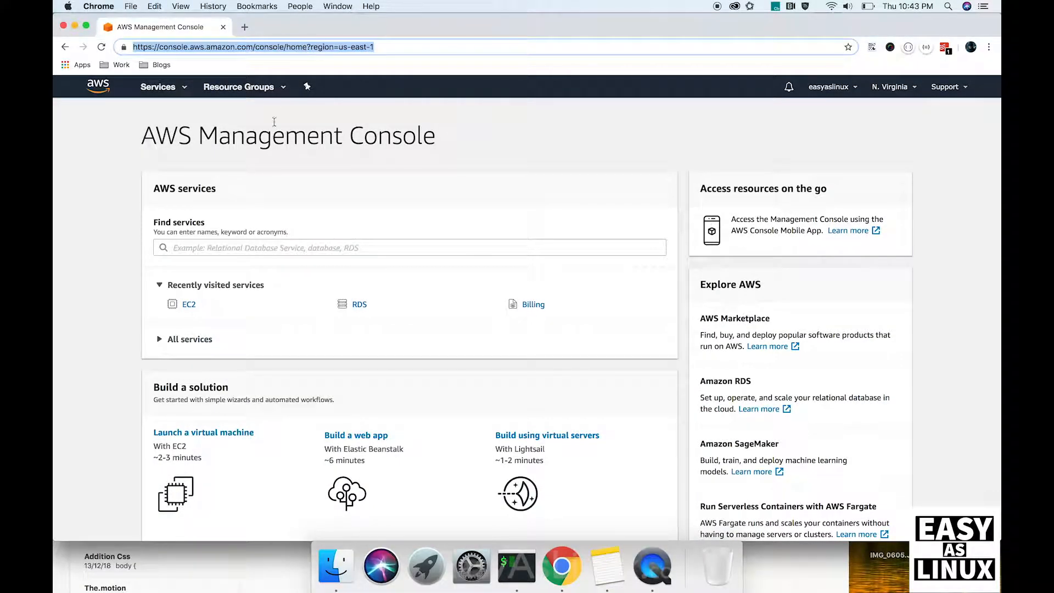
left_click(242, 249)
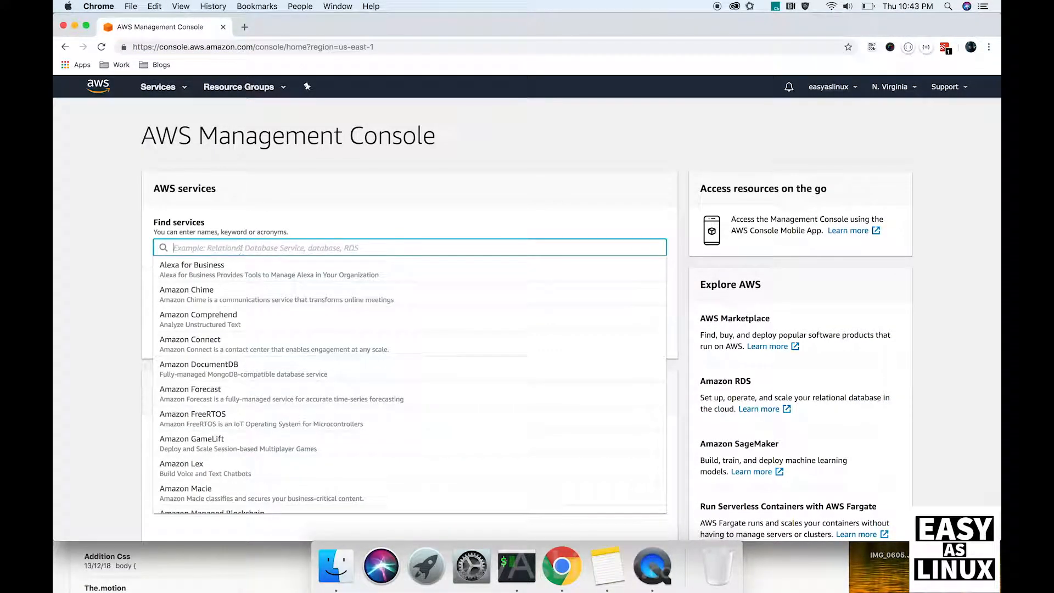
type("rds")
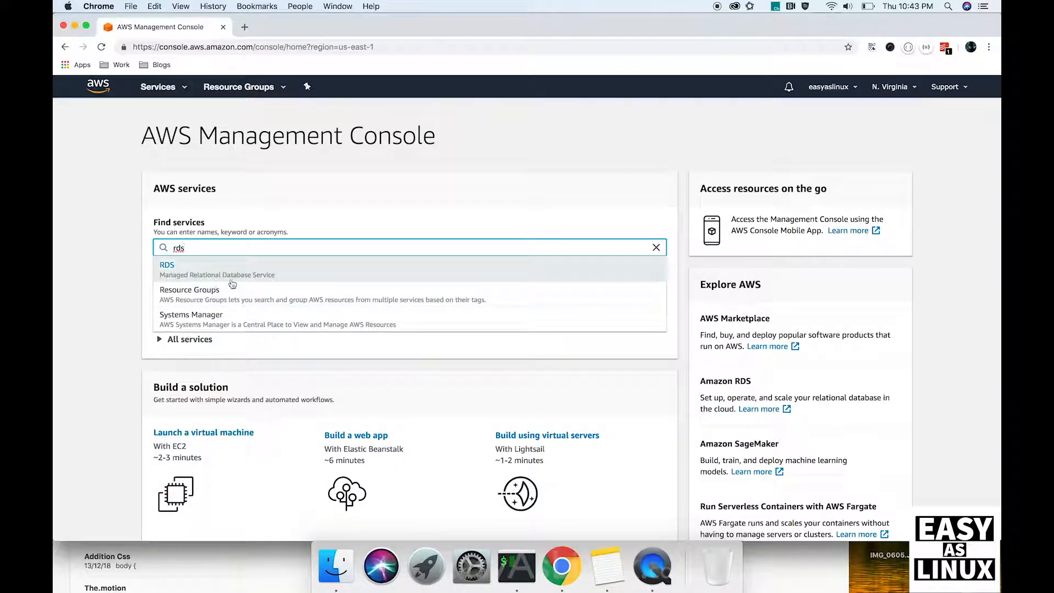
left_click(260, 275)
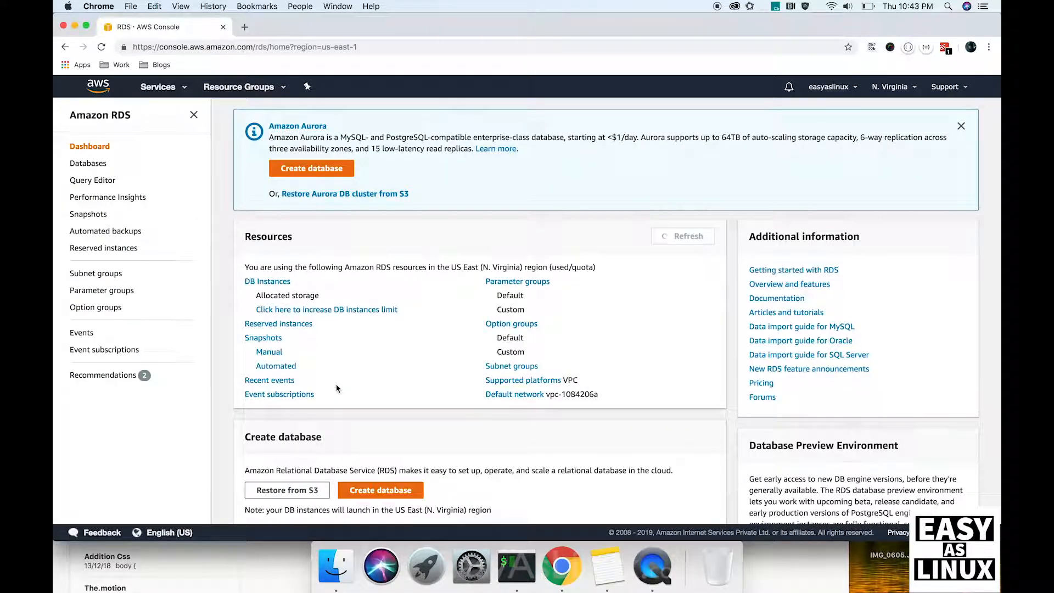
scroll(337, 388, "down", 3)
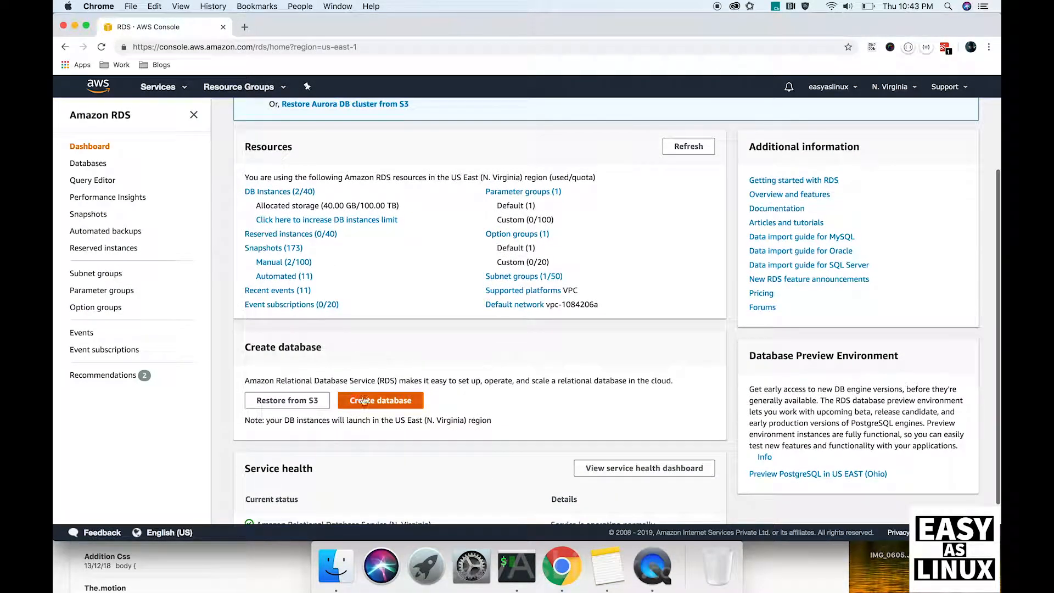
left_click(369, 402)
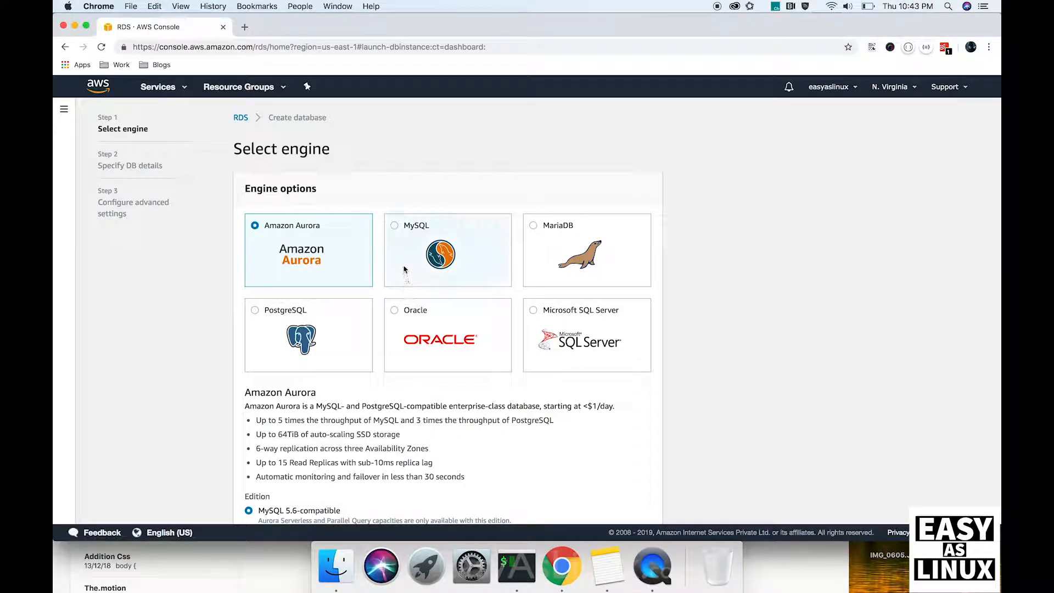
Step: Pick the MySQL engine and the Dev/Test - MySQL use case, advancing to DB details
left_click(397, 234)
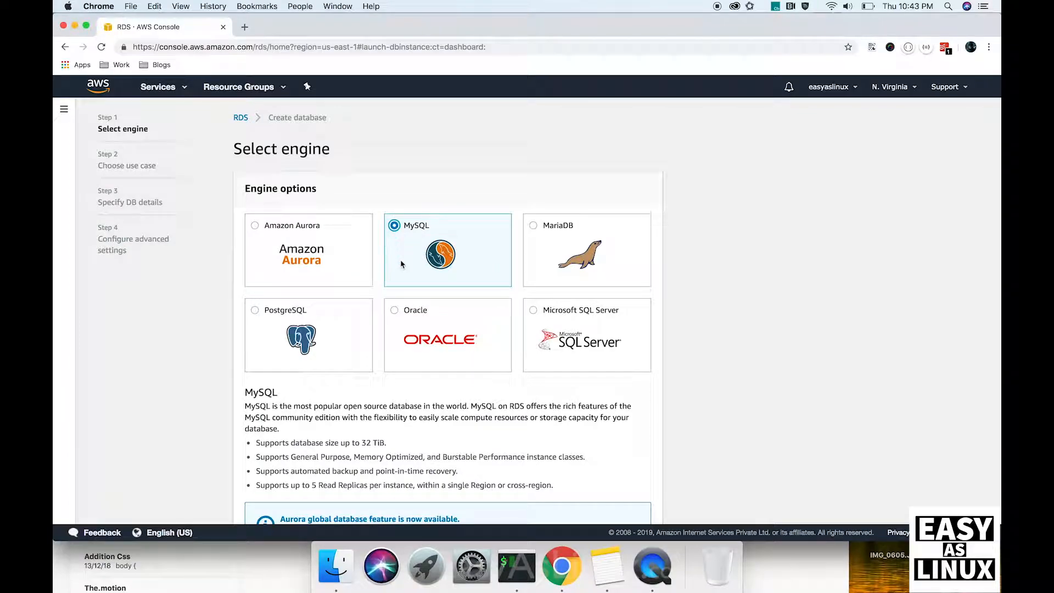
scroll(403, 269, "down", 3)
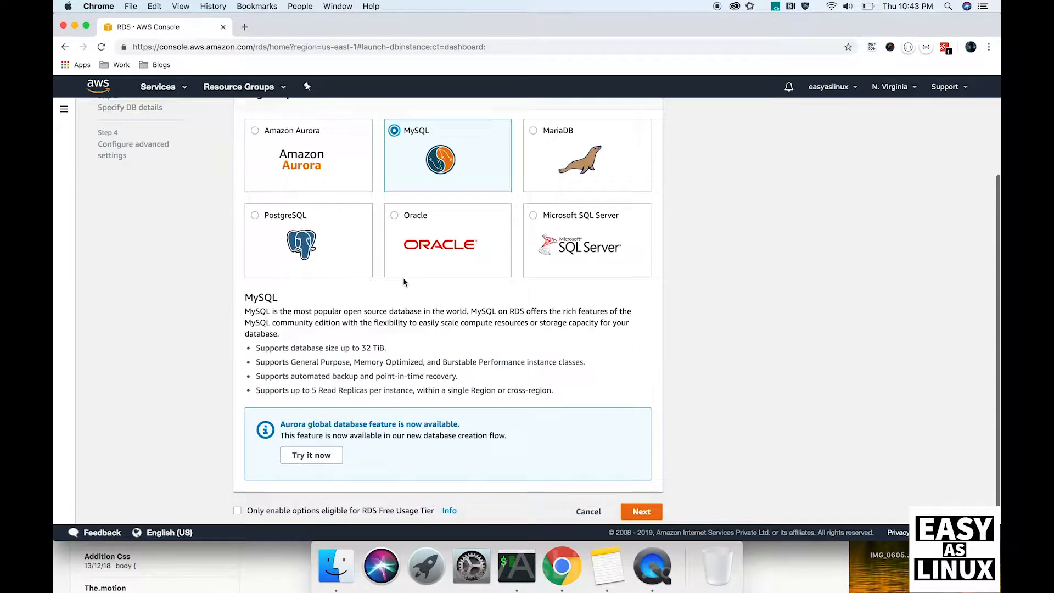
left_click(641, 500)
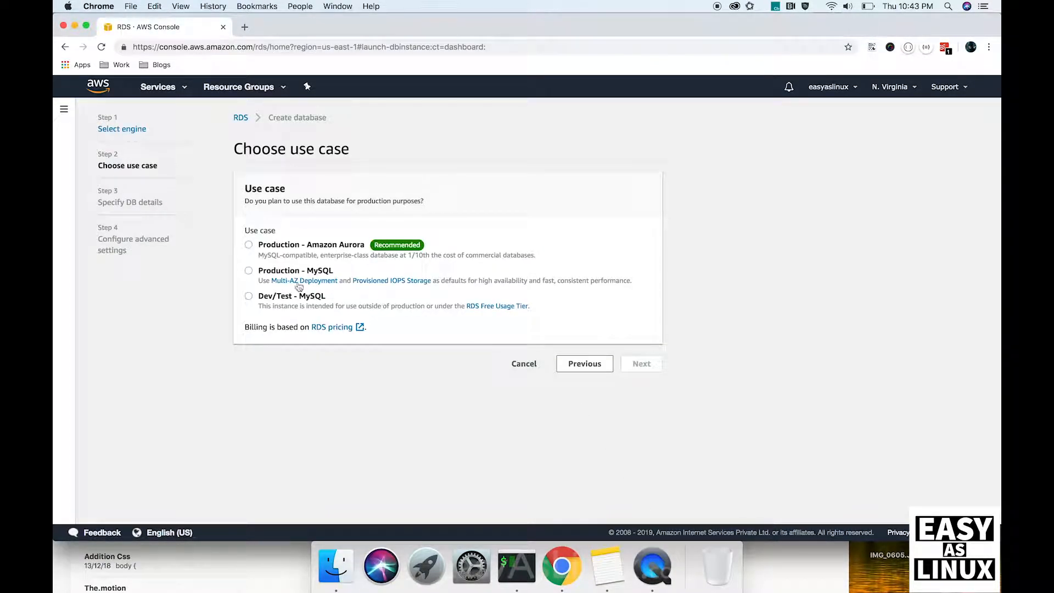
left_click(250, 296)
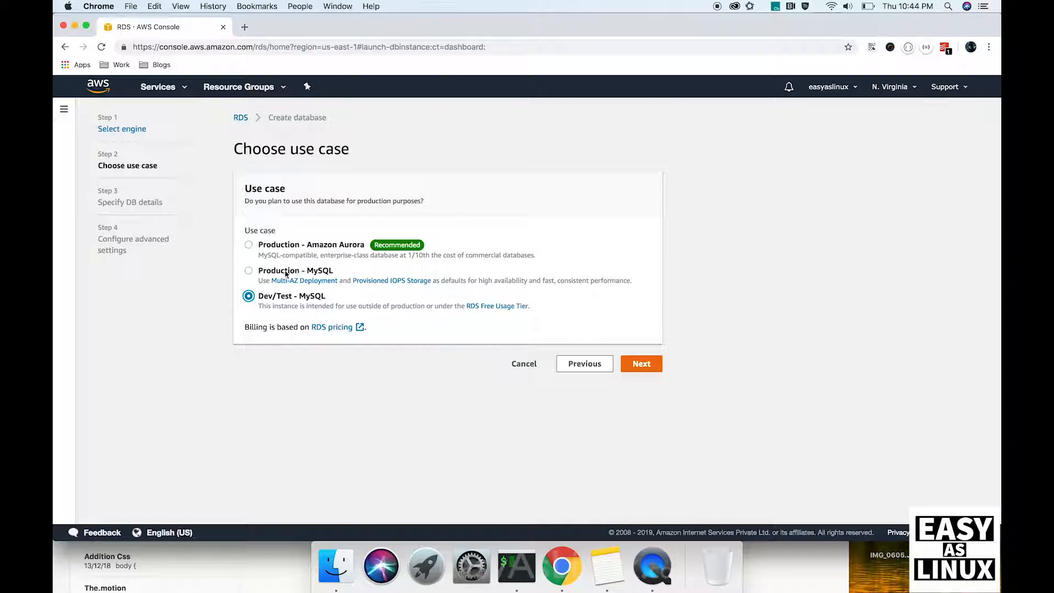
left_click(643, 362)
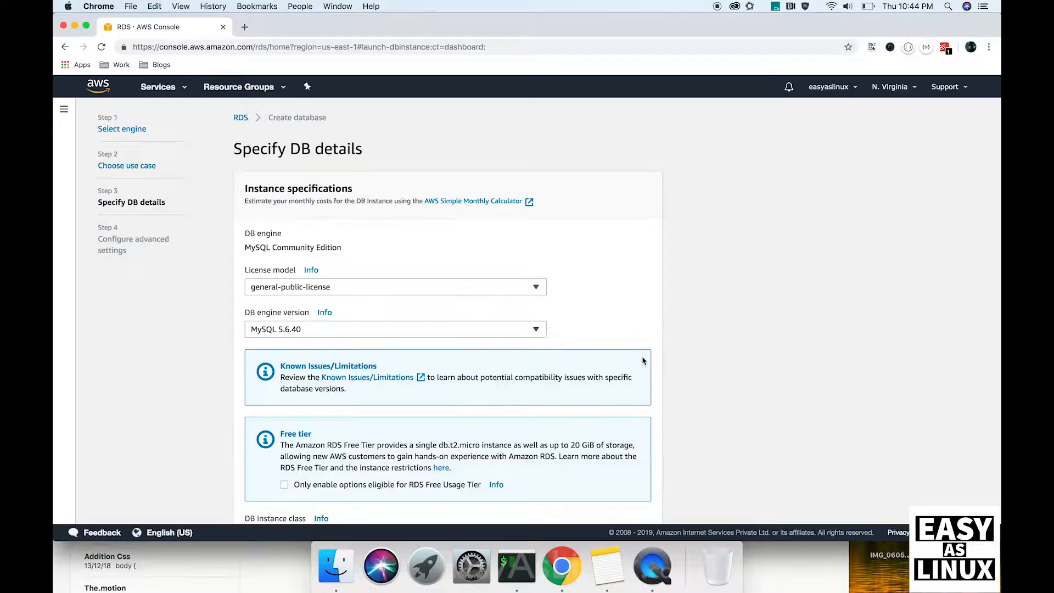
Step: Keep engine version MySQL 5.6.40 and choose the db.t2.micro instance class
left_click(518, 329)
left_click(336, 148)
scroll(349, 294, "down", 3)
scroll(349, 294, "down", 3)
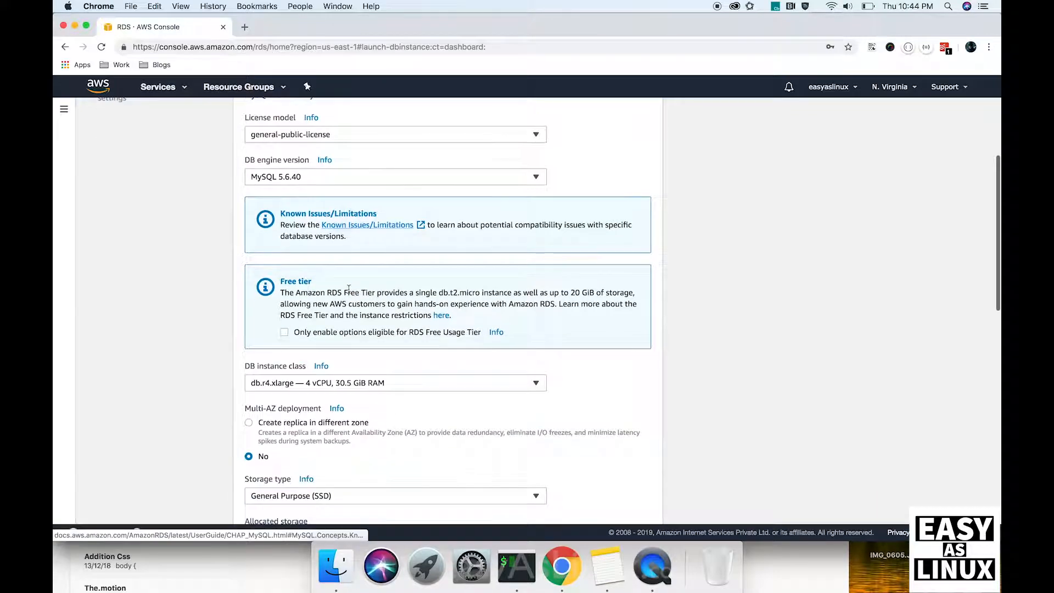
left_click(359, 383)
scroll(359, 208, "up", 10)
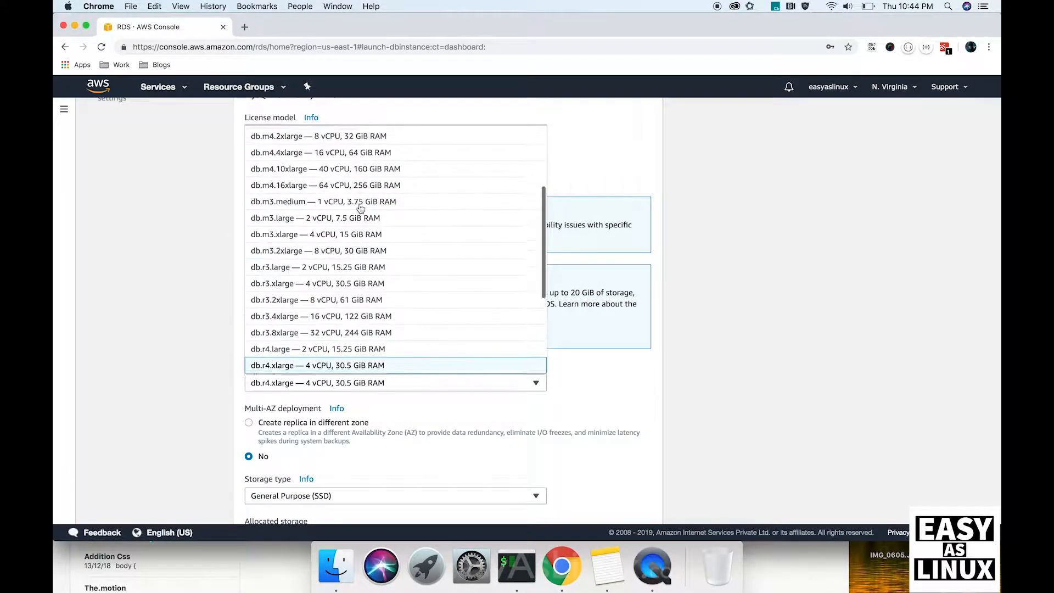
scroll(360, 208, "up", 2)
left_click(330, 136)
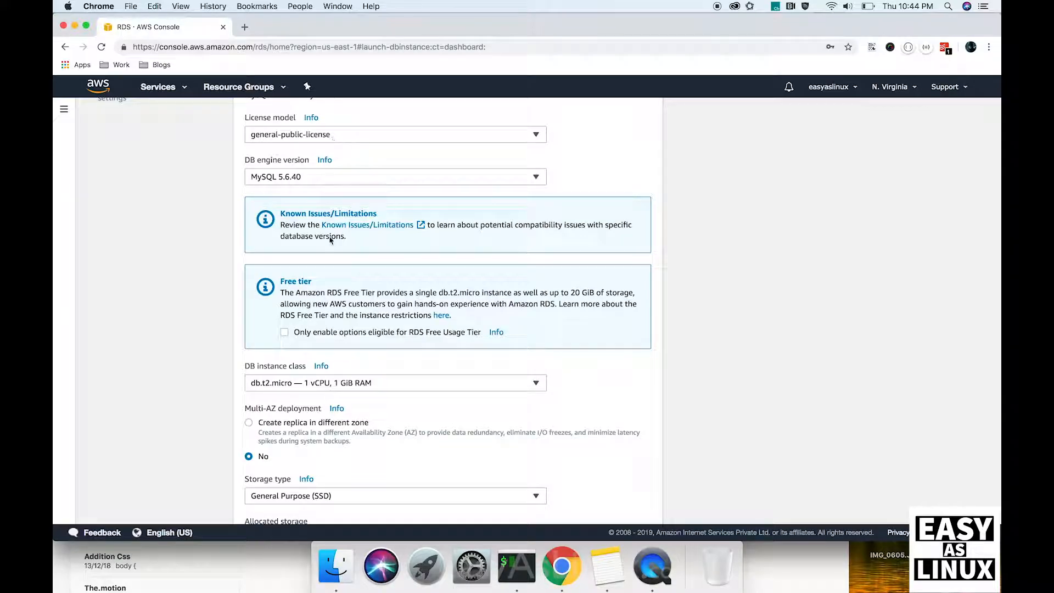
Step: Keep General Purpose (SSD) storage with 20 GiB allocated
scroll(346, 344, "down", 3)
scroll(346, 344, "down", 1)
left_click(315, 364)
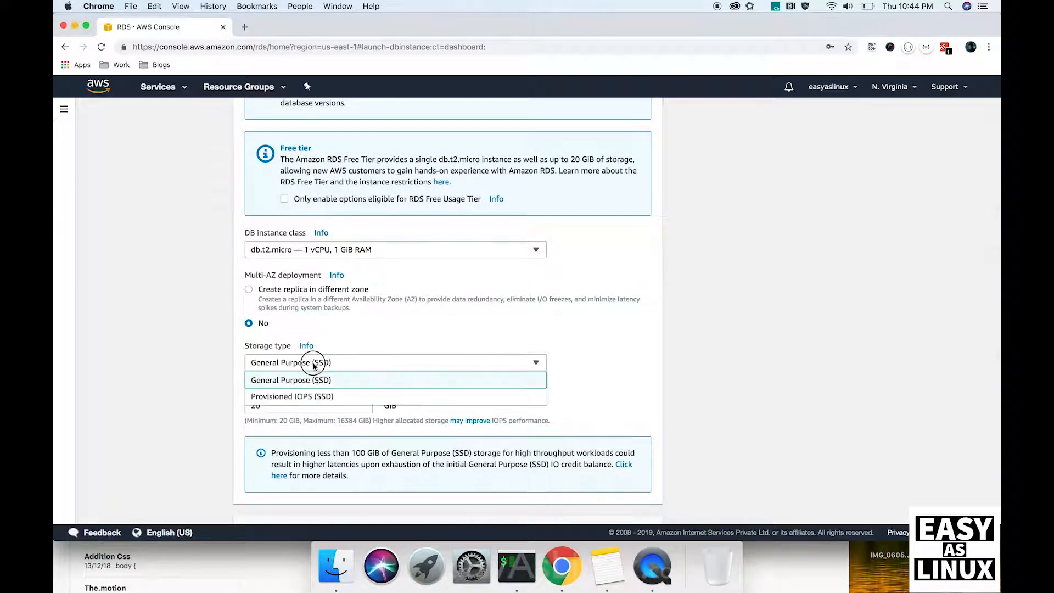
left_click(316, 379)
scroll(316, 379, "down", 1)
left_click(311, 384)
double_click(311, 386)
type("-10")
left_click(320, 386)
triple_click(320, 386)
type("20")
left_click(561, 372)
scroll(561, 373, "down", 5)
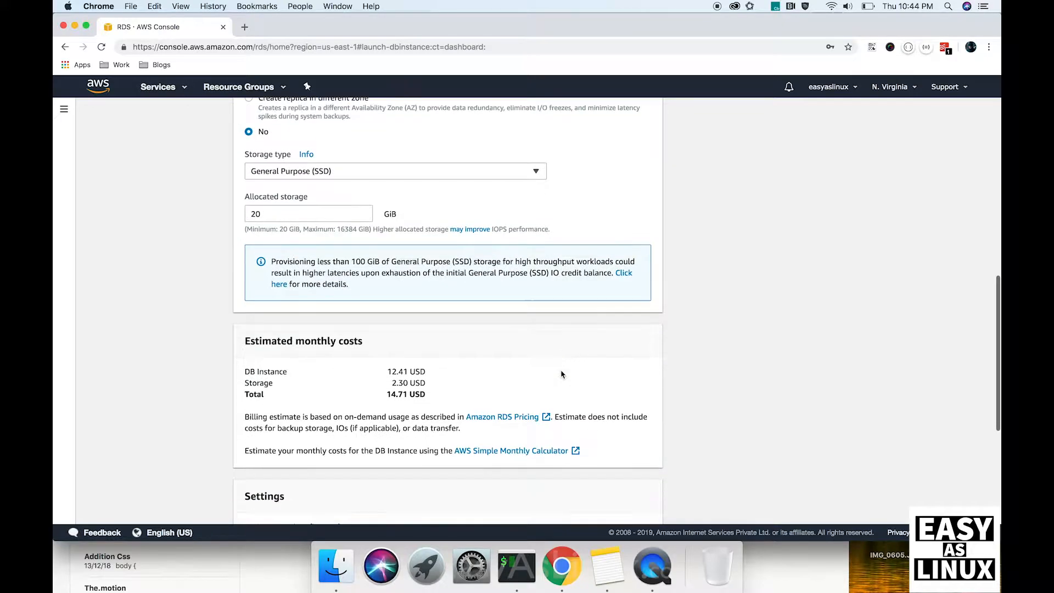
scroll(561, 372, "down", 2)
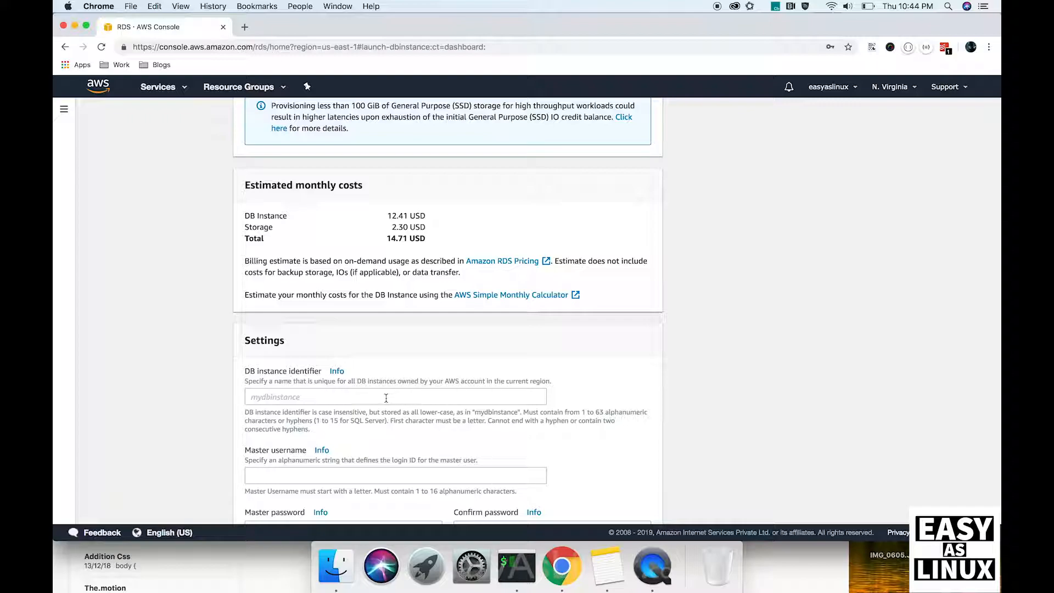
Step: Enter testdb as the DB instance identifier and testuser as master username
left_click(366, 397)
type("testd")
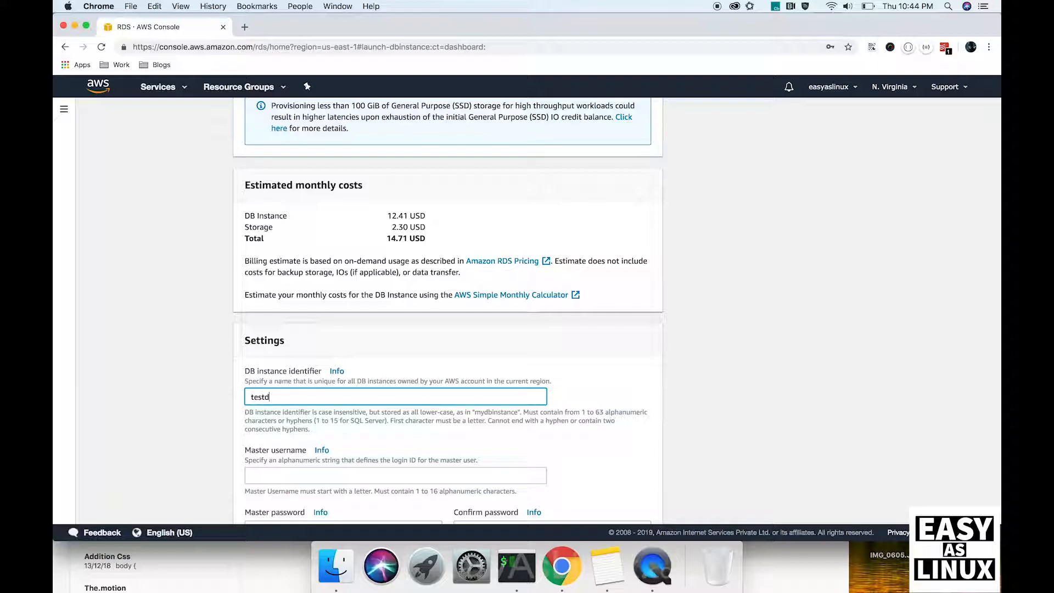
left_click(387, 446)
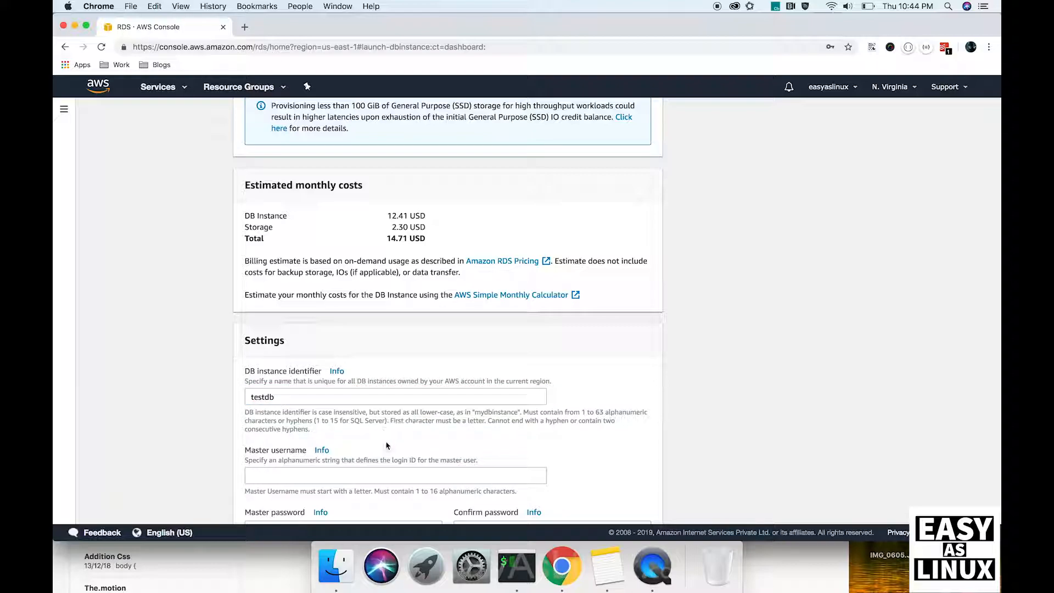
scroll(386, 445, "down", 2)
left_click(276, 400)
type("test")
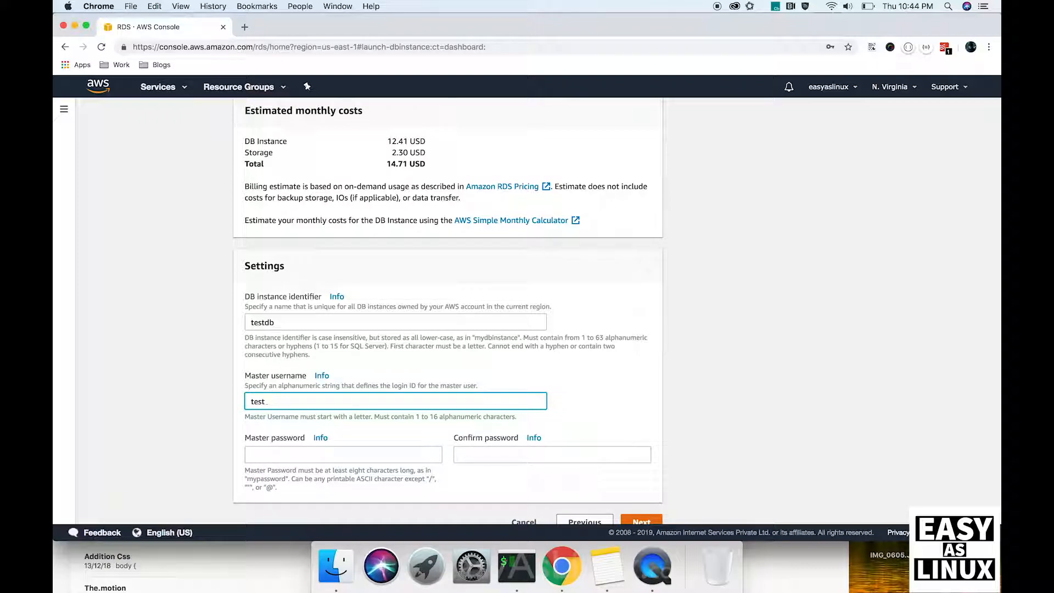
type("ebuser")
key("BackSpace")
key("BackSpace")
key("BackSpace")
type("user")
Step: Enter and confirm the master password, then continue to advanced settings
left_click(277, 455)
type("••••")
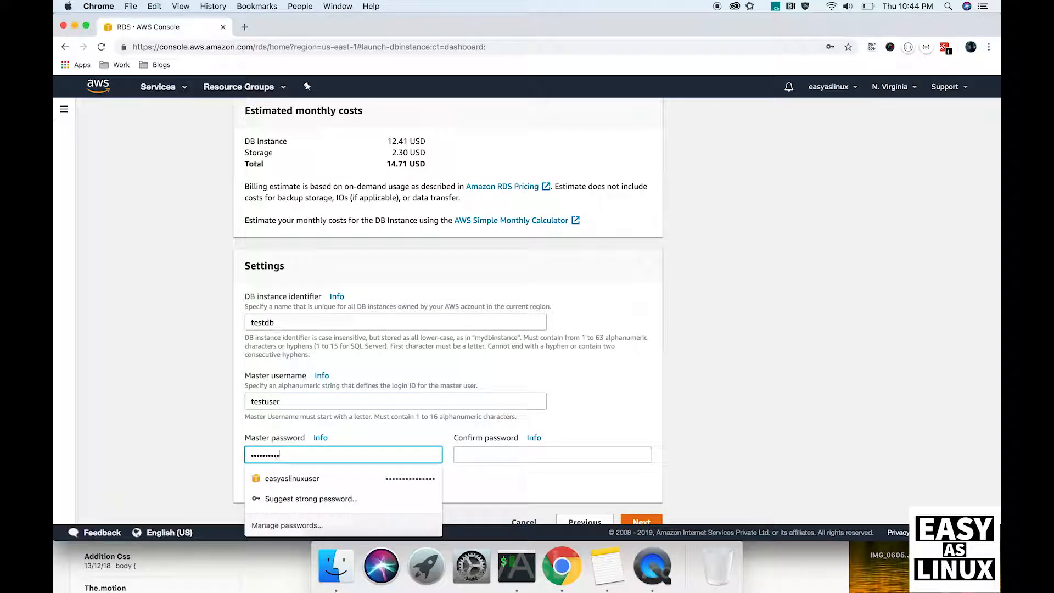
left_click(516, 455)
type("•••")
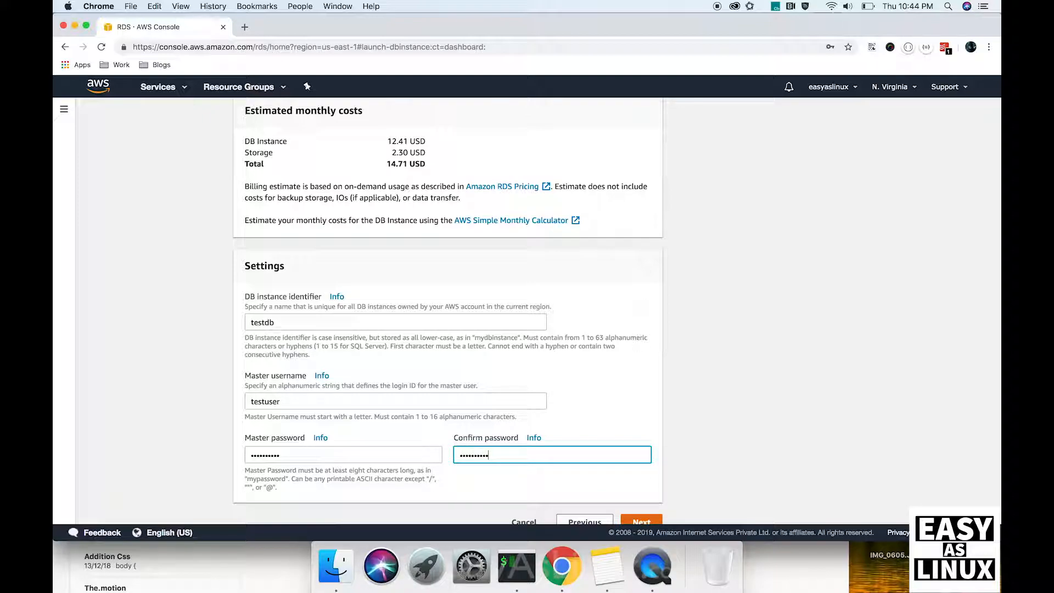
scroll(615, 434, "down", 1)
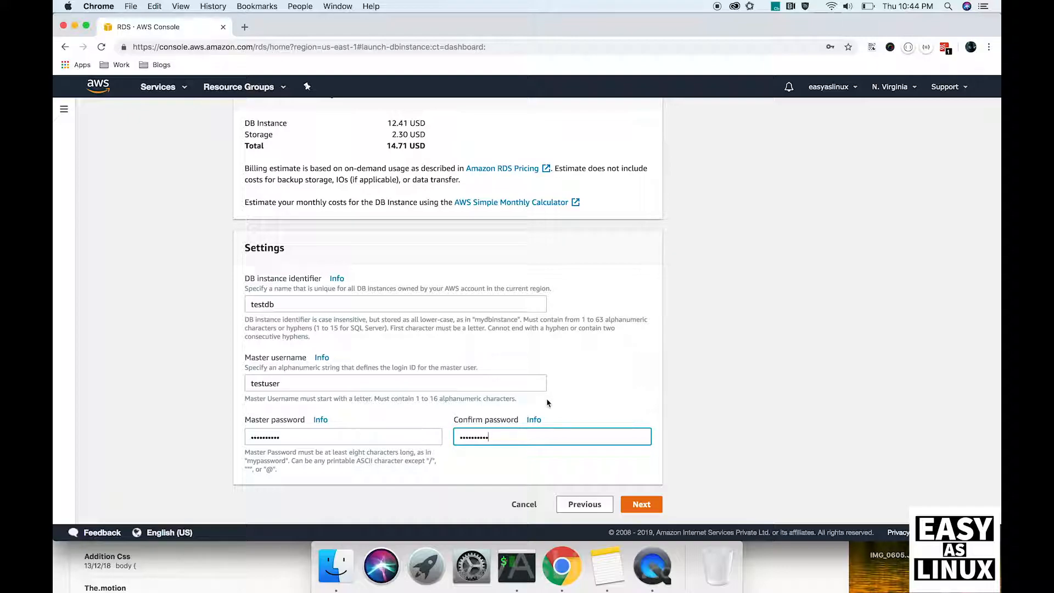
left_click(642, 505)
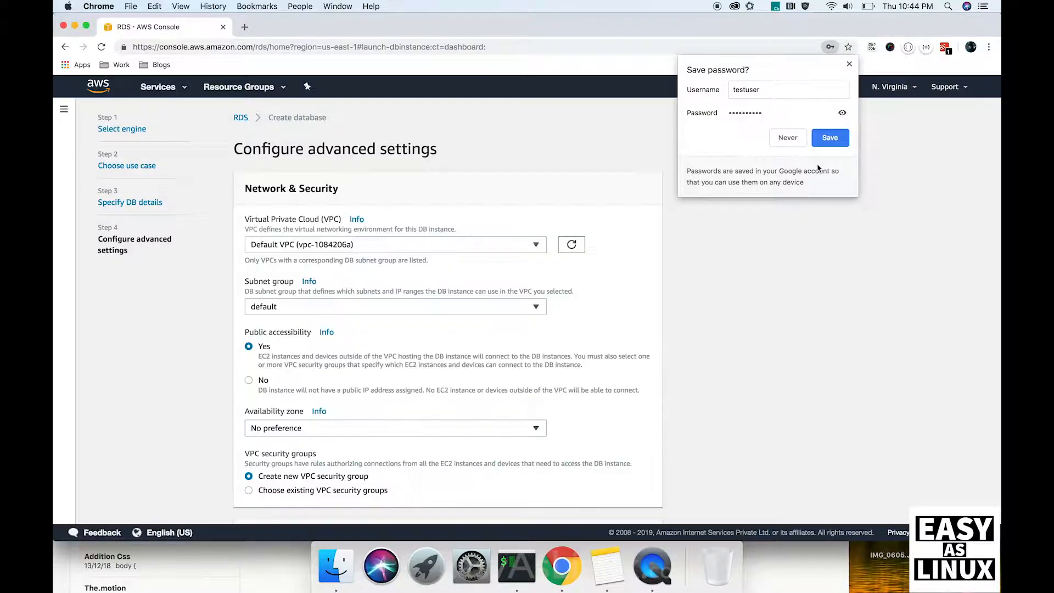
Step: Decline the browser's password save and keep the Default VPC and default subnet group
left_click(788, 139)
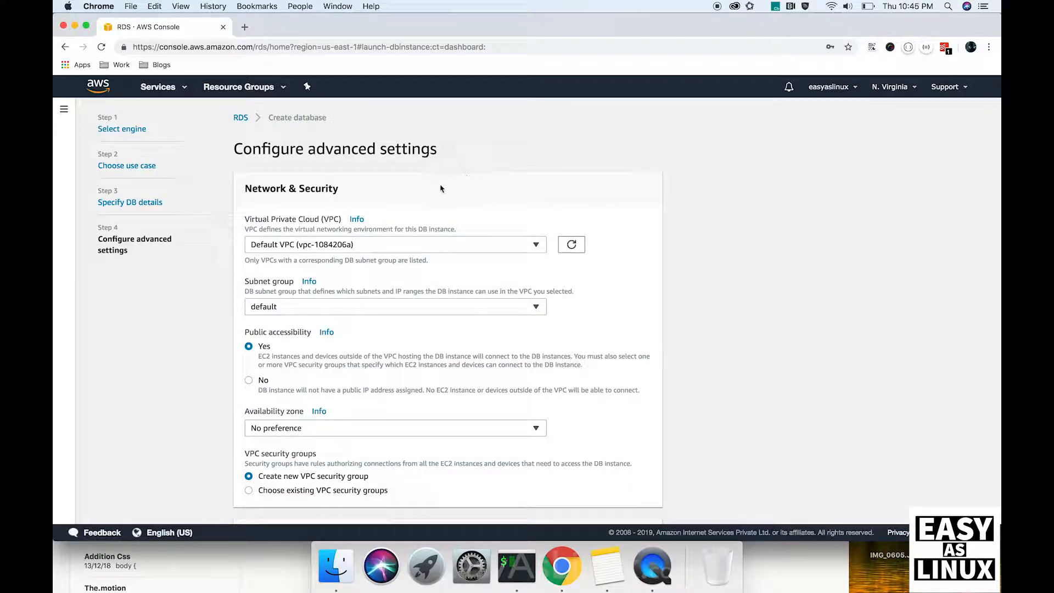
left_click(400, 242)
left_click(391, 261)
scroll(390, 259, "down", 1)
scroll(390, 258, "down", 2)
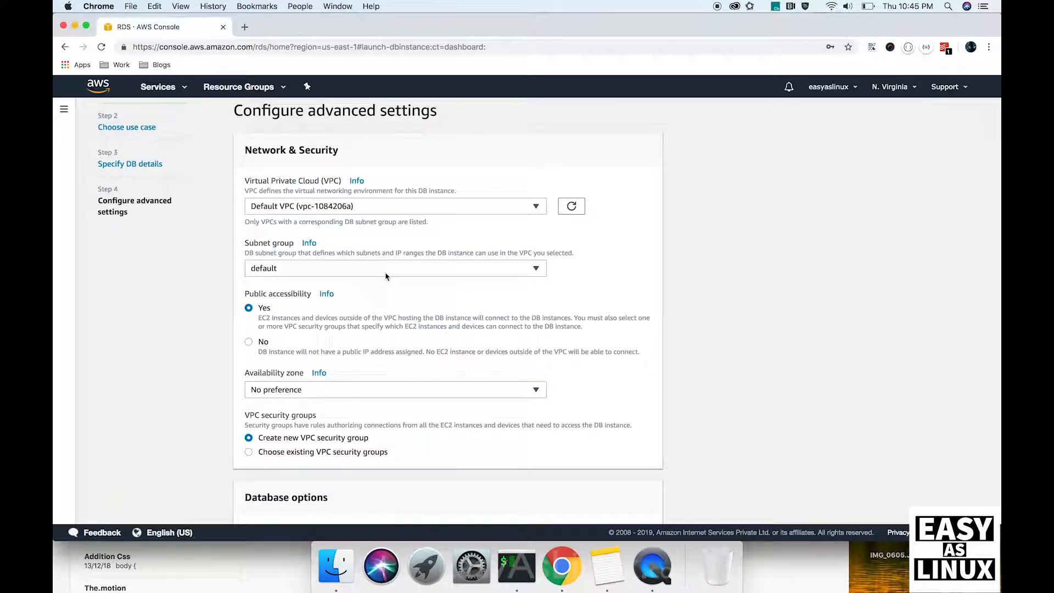
scroll(389, 275, "down", 2)
left_click(388, 234)
left_click(389, 250)
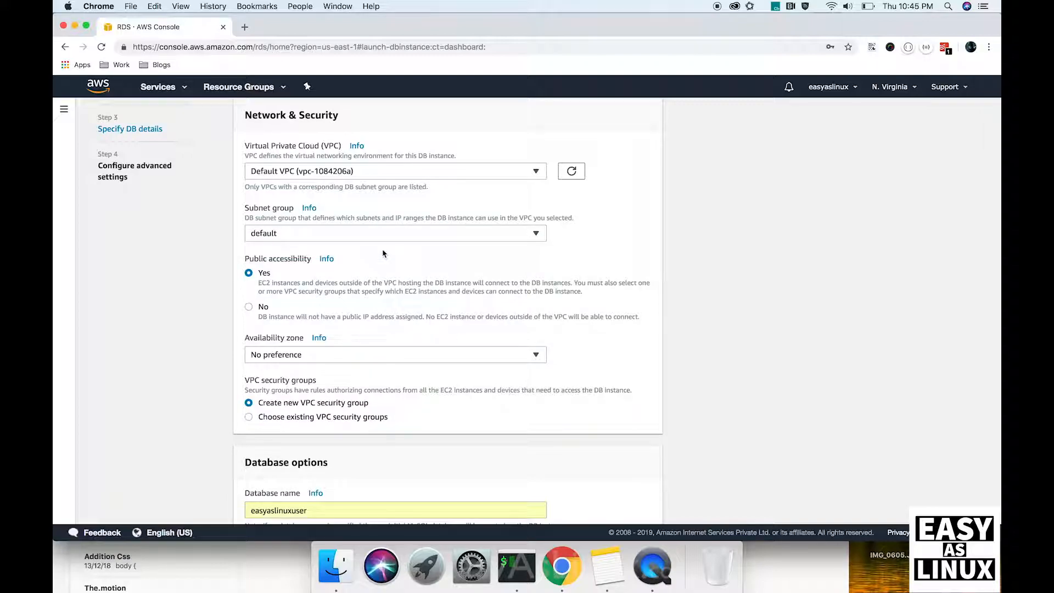
scroll(379, 286, "down", 3)
scroll(377, 301, "down", 6)
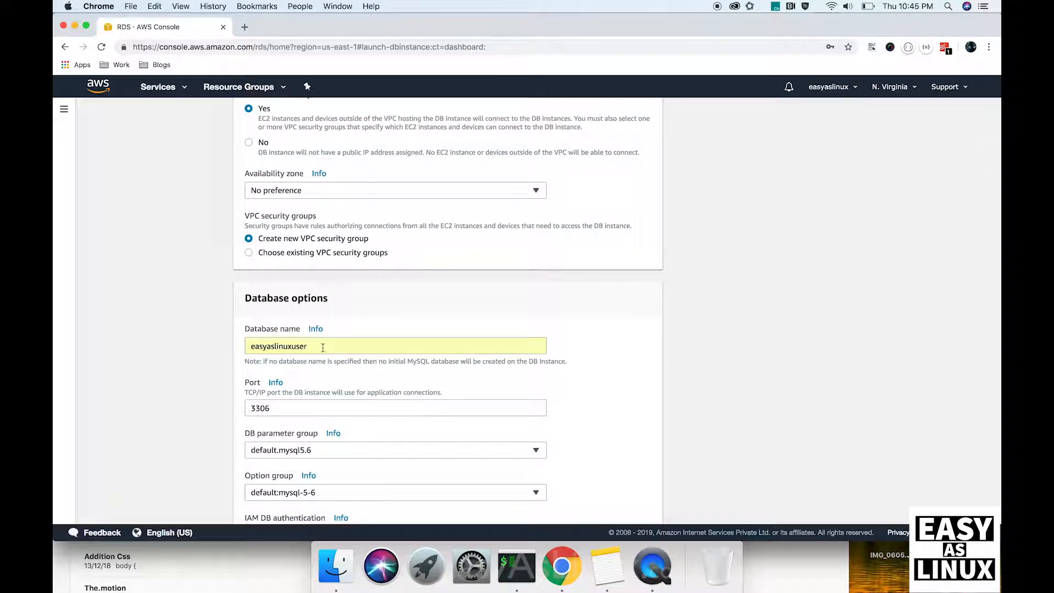
Step: Replace the database name with testdb, keep port 3306, and review the remaining defaults
left_click(306, 347)
double_click(297, 346)
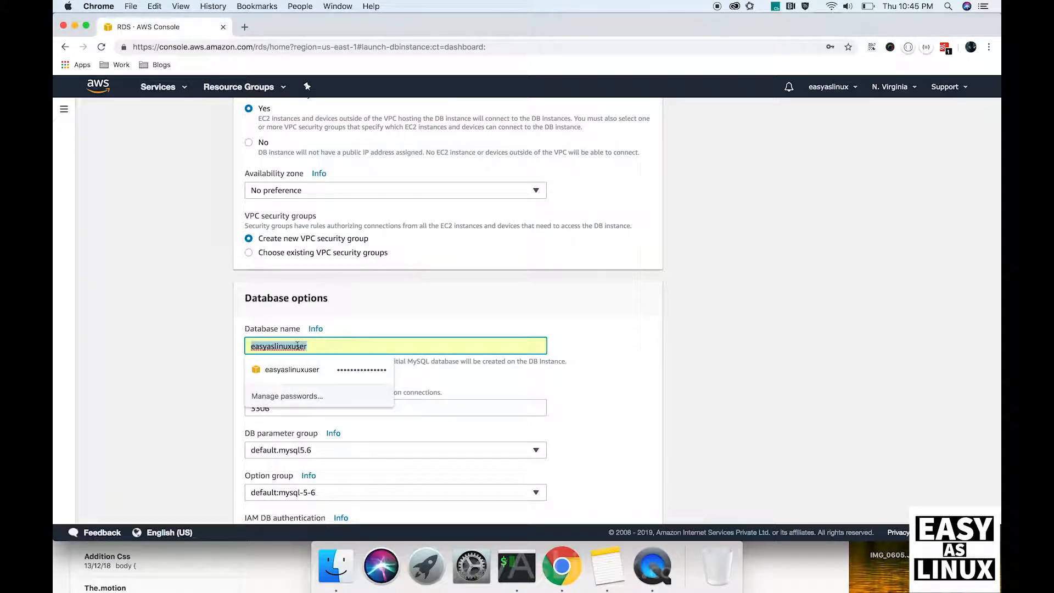
key("BackSpace")
type("testdb")
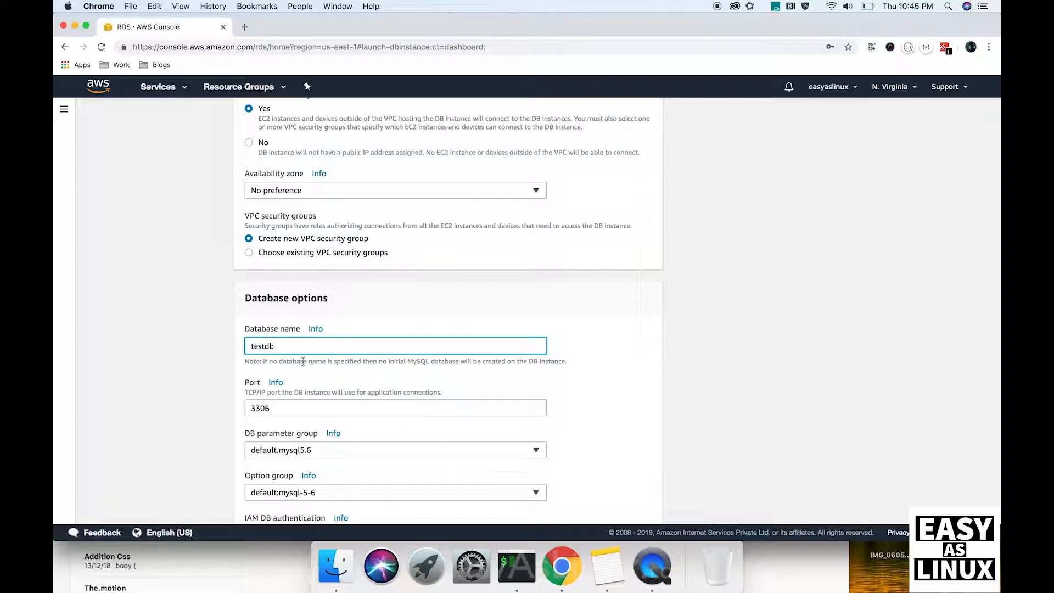
left_click(324, 386)
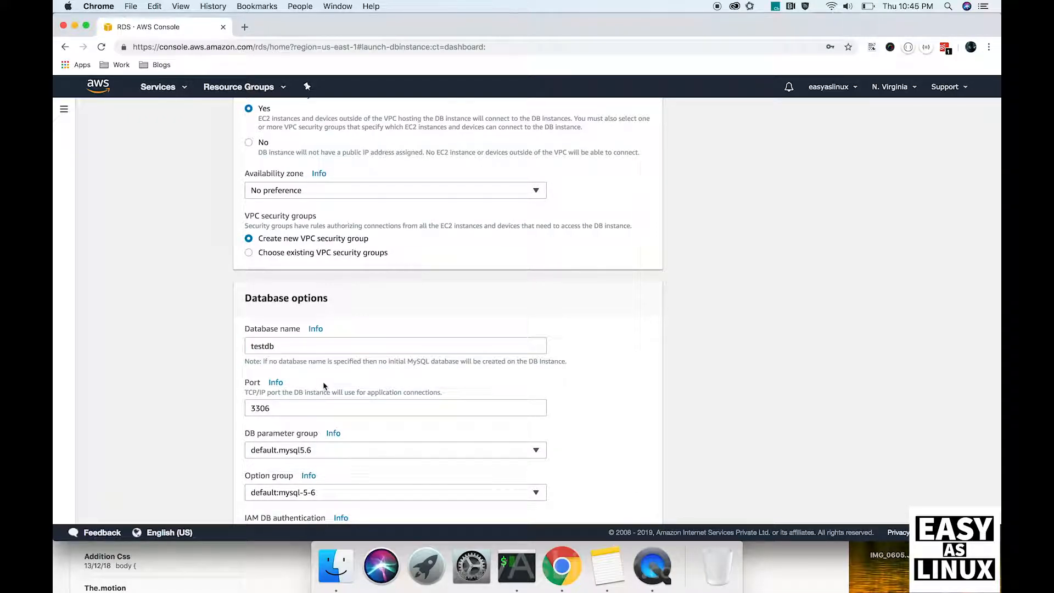
scroll(324, 386, "down", 4)
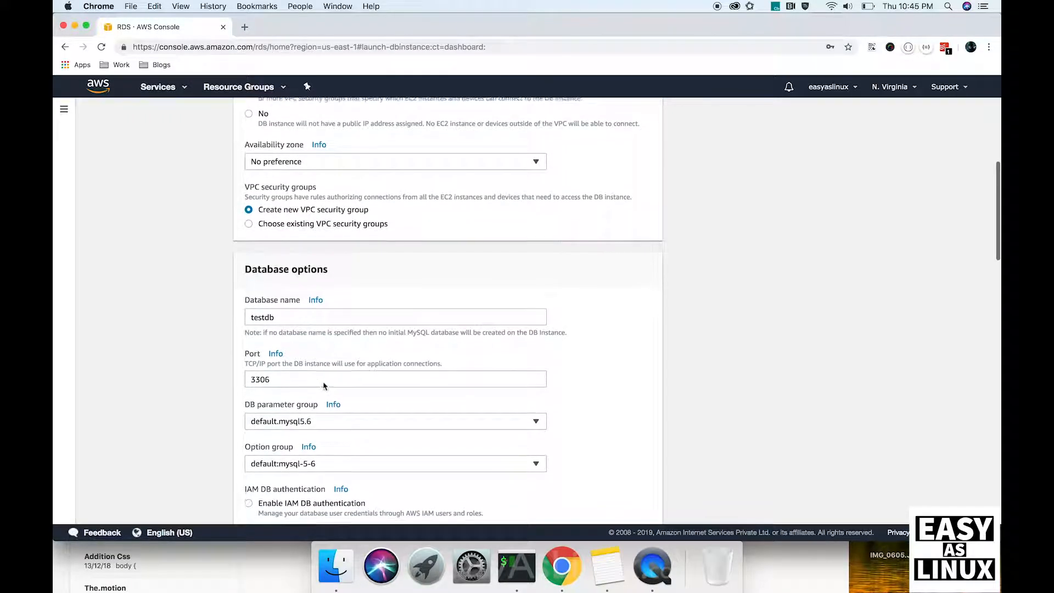
left_click(351, 300)
scroll(378, 332, "down", 4)
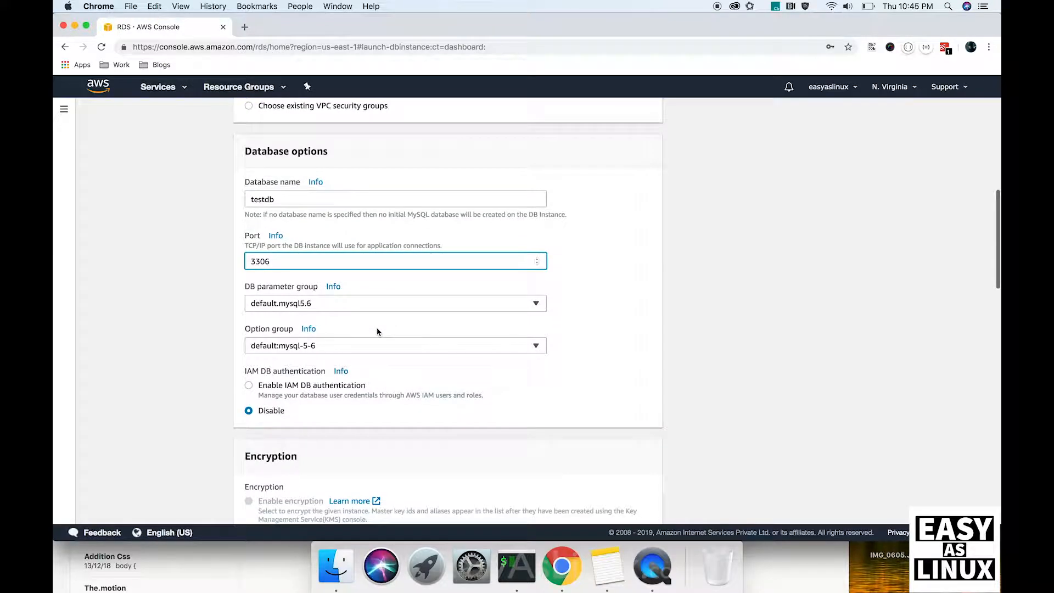
scroll(340, 402, "down", 8)
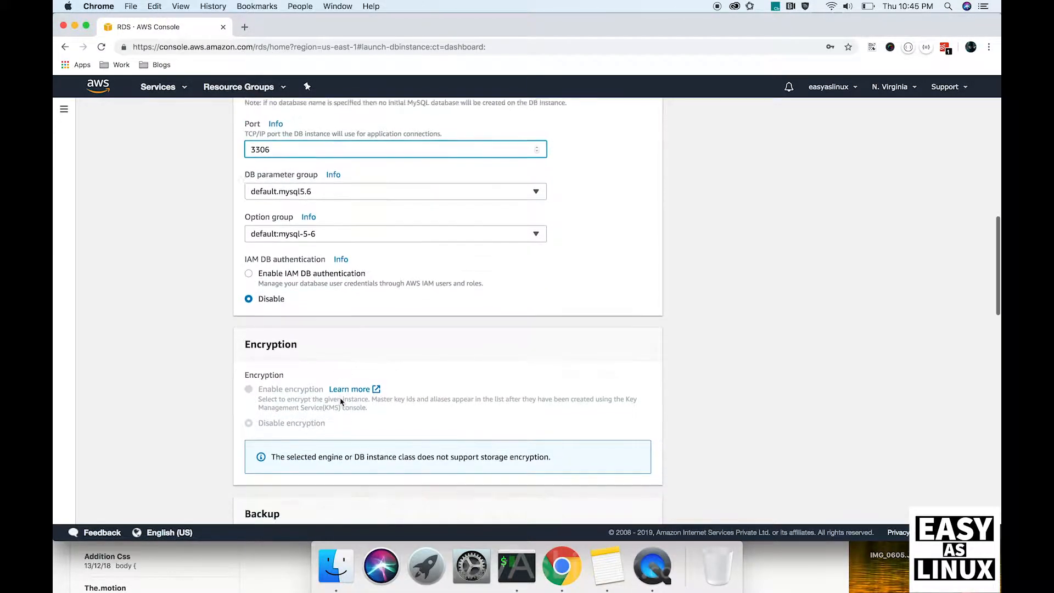
scroll(341, 400, "down", 7)
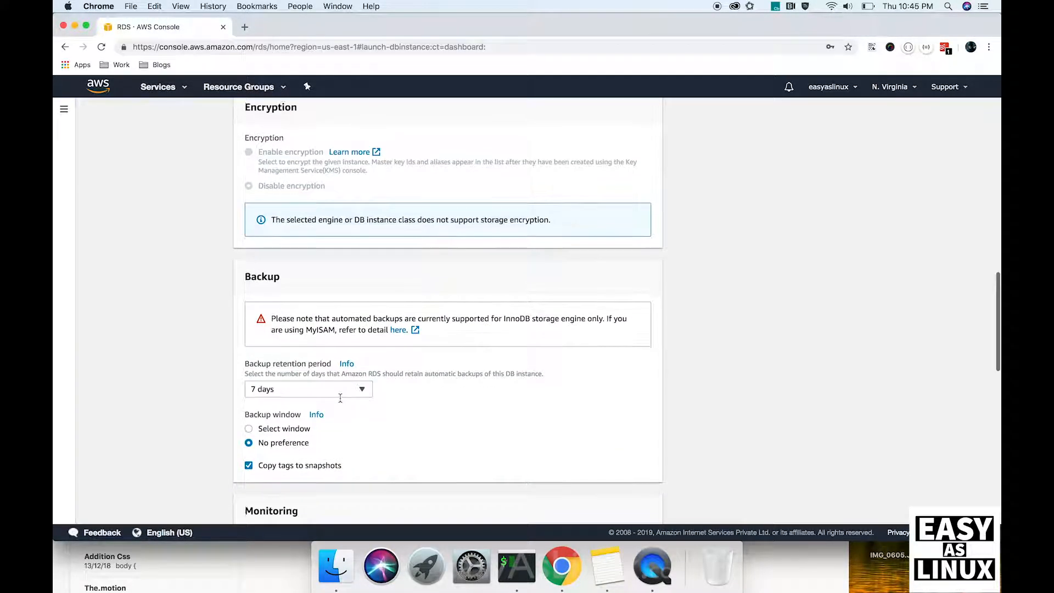
scroll(335, 427, "down", 5)
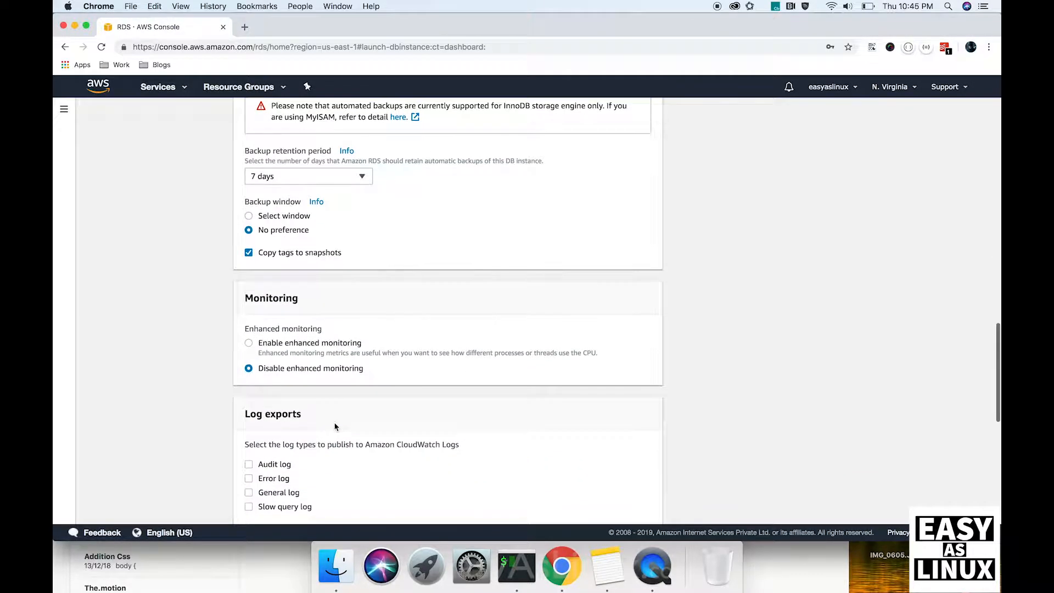
scroll(328, 436, "down", 12)
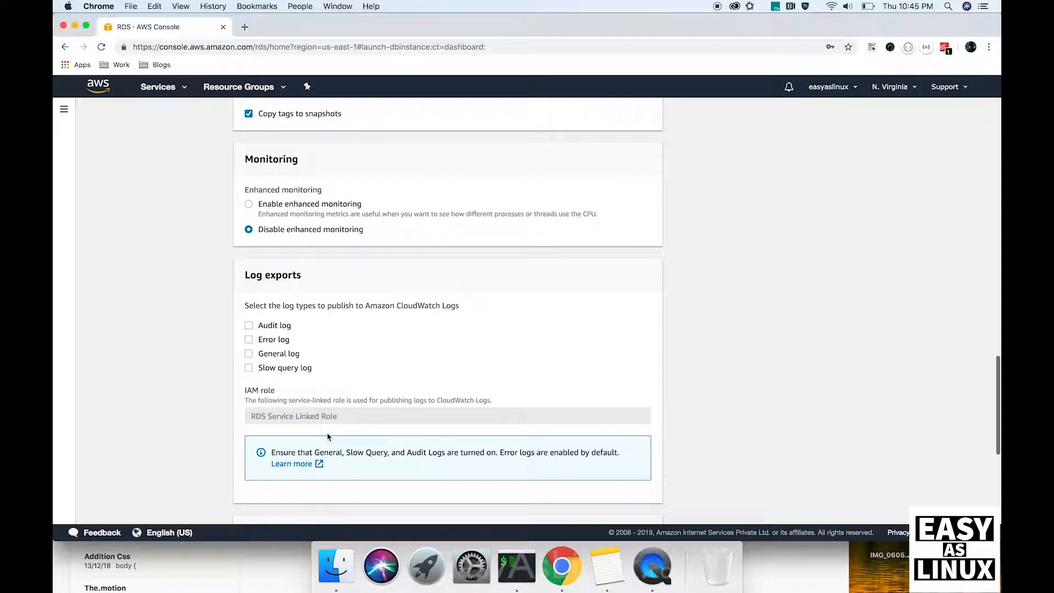
scroll(327, 437, "down", 2)
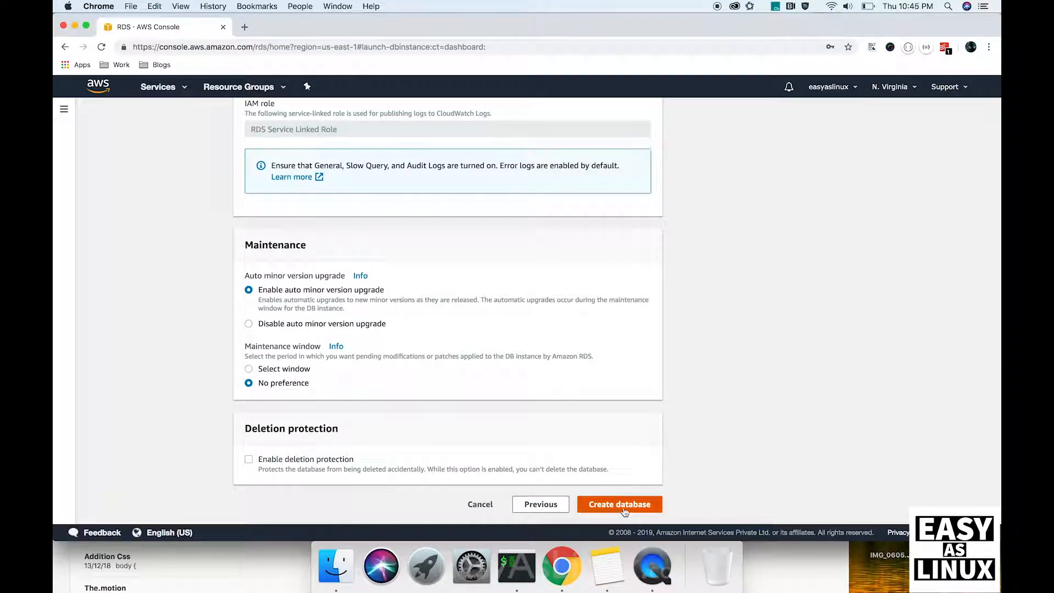
Step: Create the database and open the testdb instance details while it shows creating
left_click(626, 504)
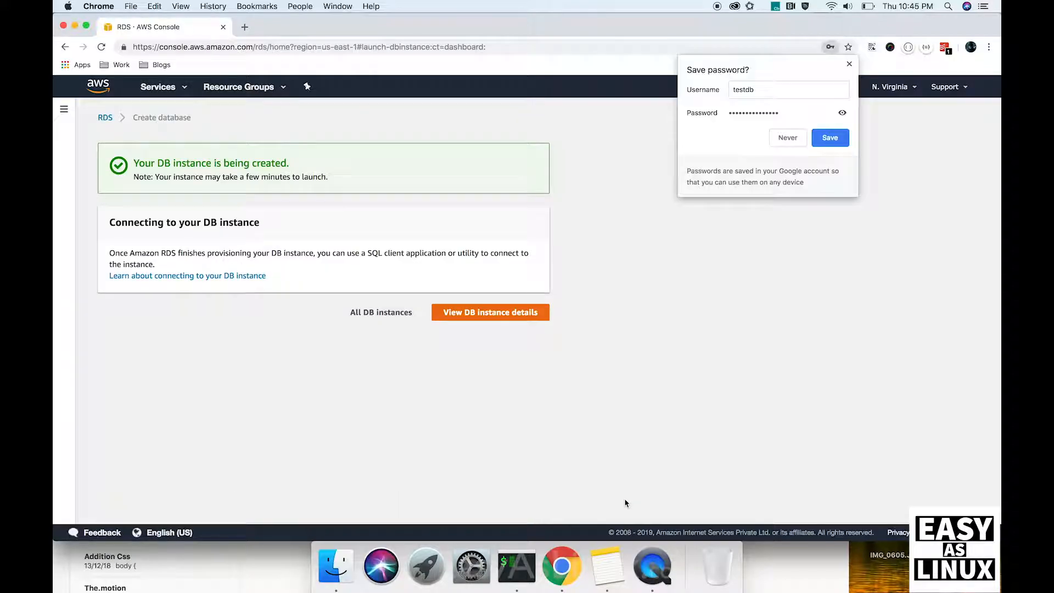
left_click(517, 313)
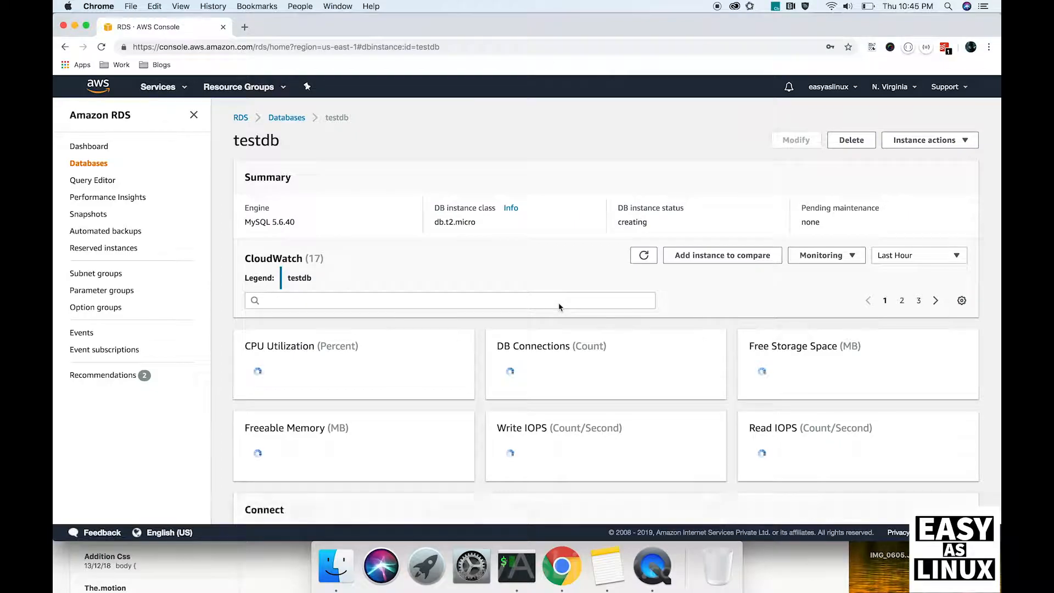
double_click(260, 139)
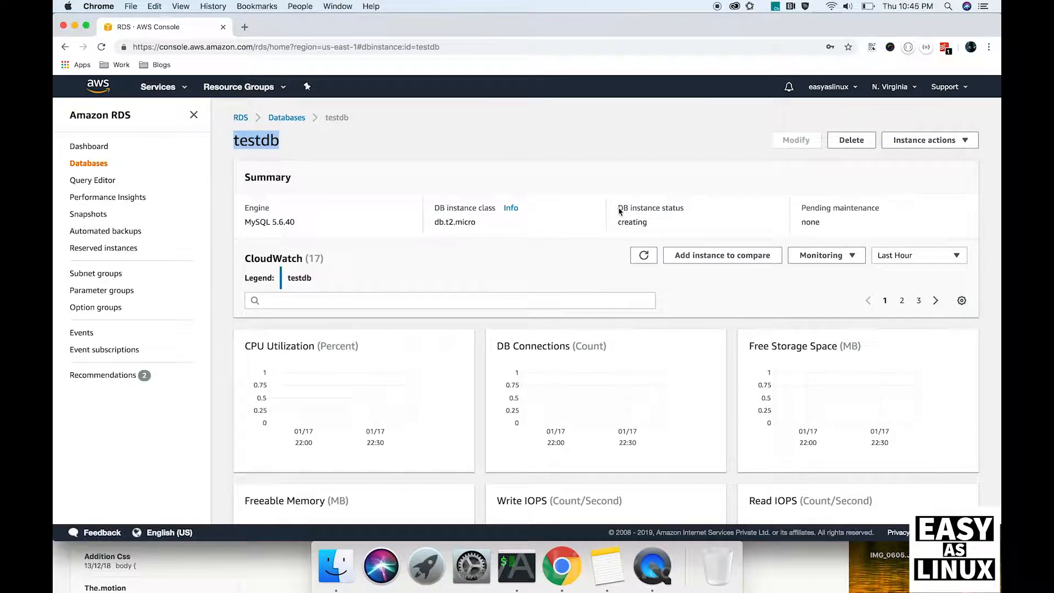
left_click_drag(618, 209, 649, 226)
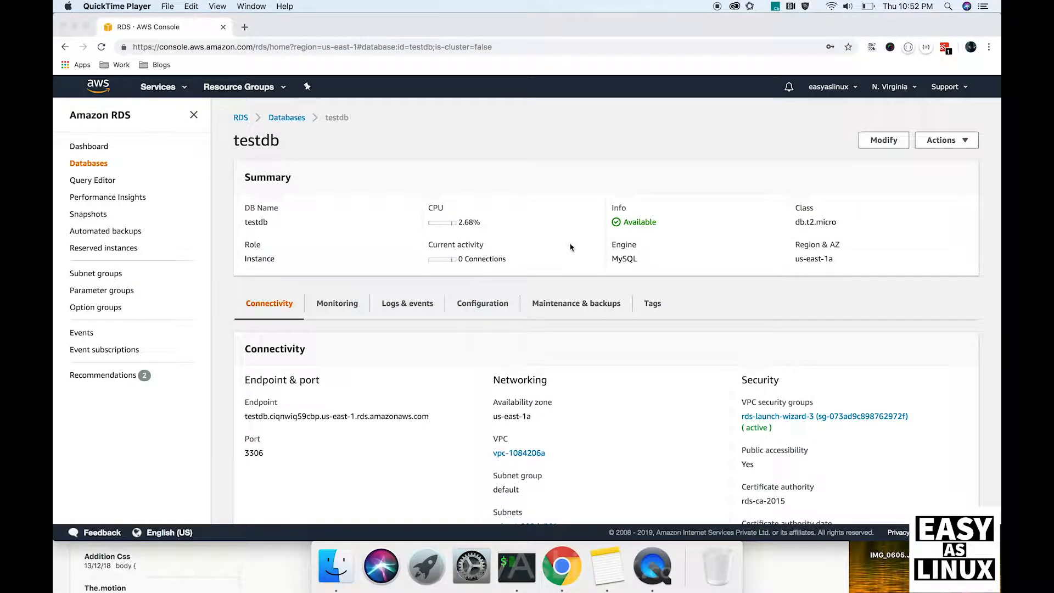
left_click(663, 225)
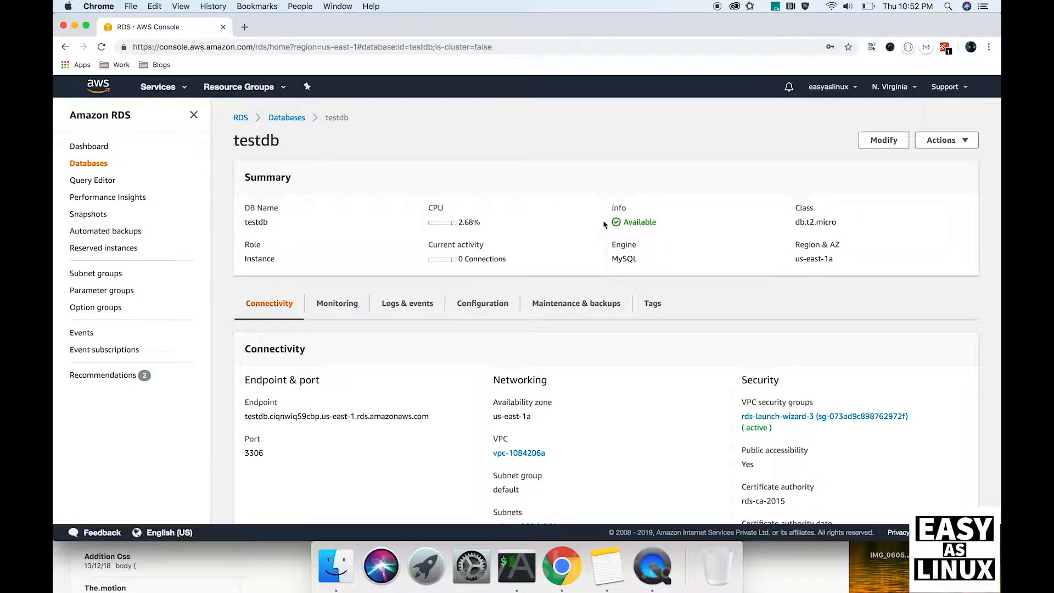
Step: Select and copy the testdb endpoint hostname under Connectivity
triple_click(275, 416)
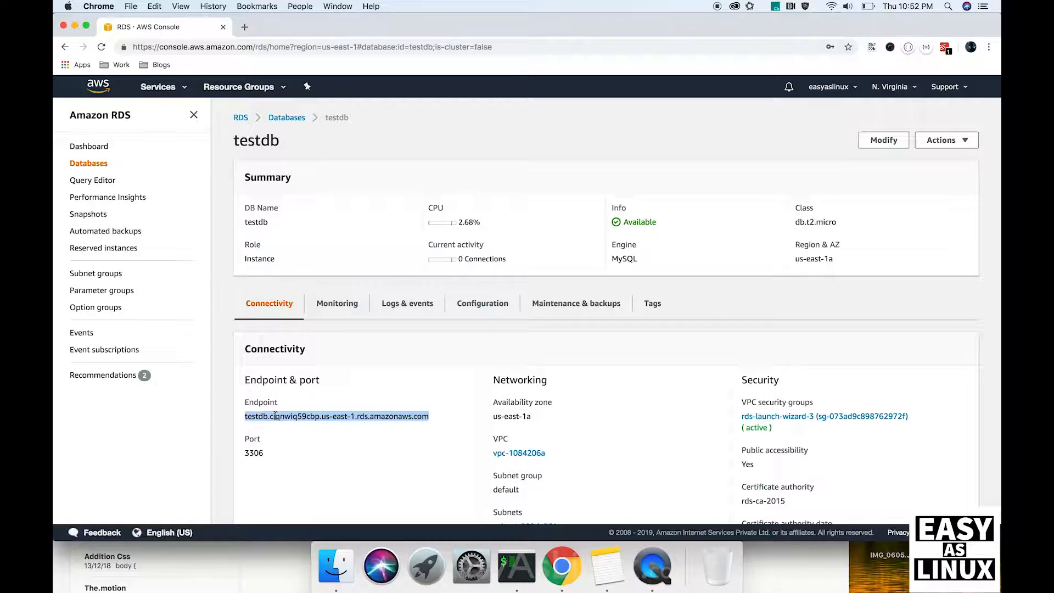
double_click(261, 405)
triple_click(274, 416)
key("super+c")
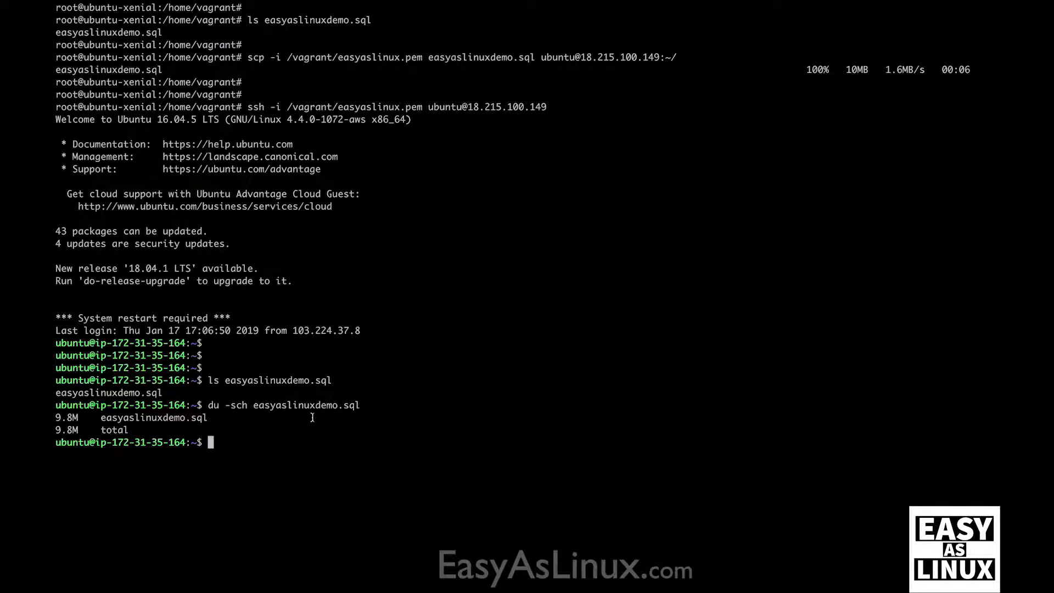
Step: Telnet to the pasted RDS endpoint and cancel the hanging attempt
type("telnet")
key("super+v")
key("Return")
key("ctrl+c")
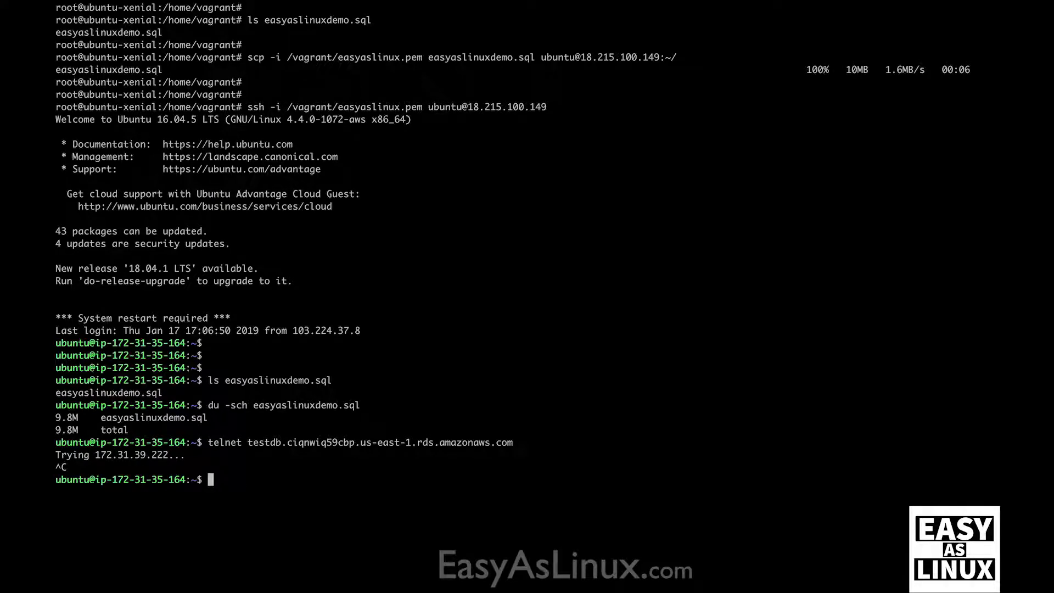
Step: Retry telnet on port 3306, cancel when it hangs, and return to the RDS page
key("Up")
type("3306")
key("Return")
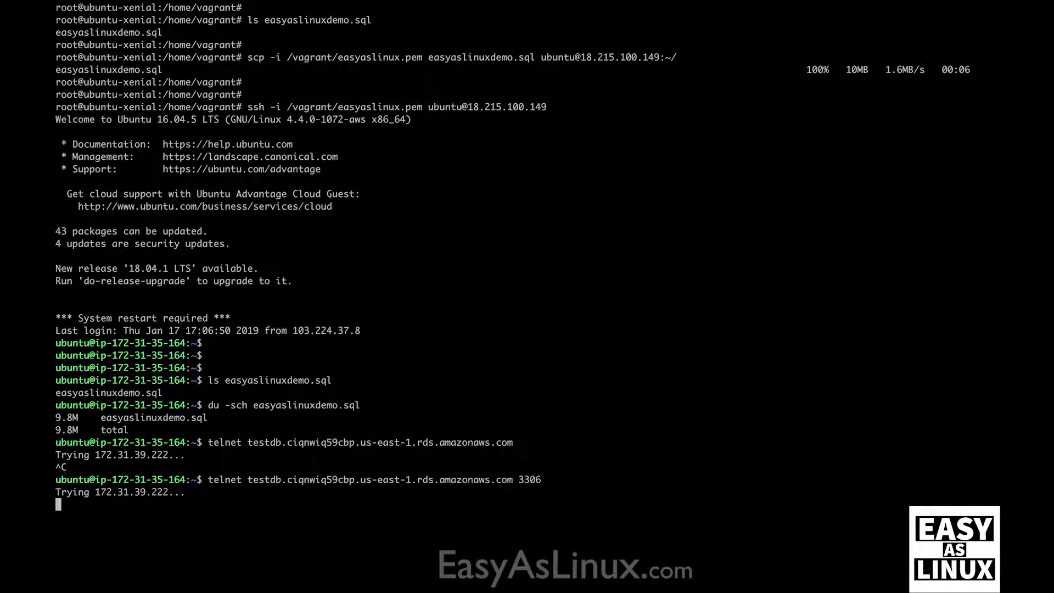
key("ctrl+c")
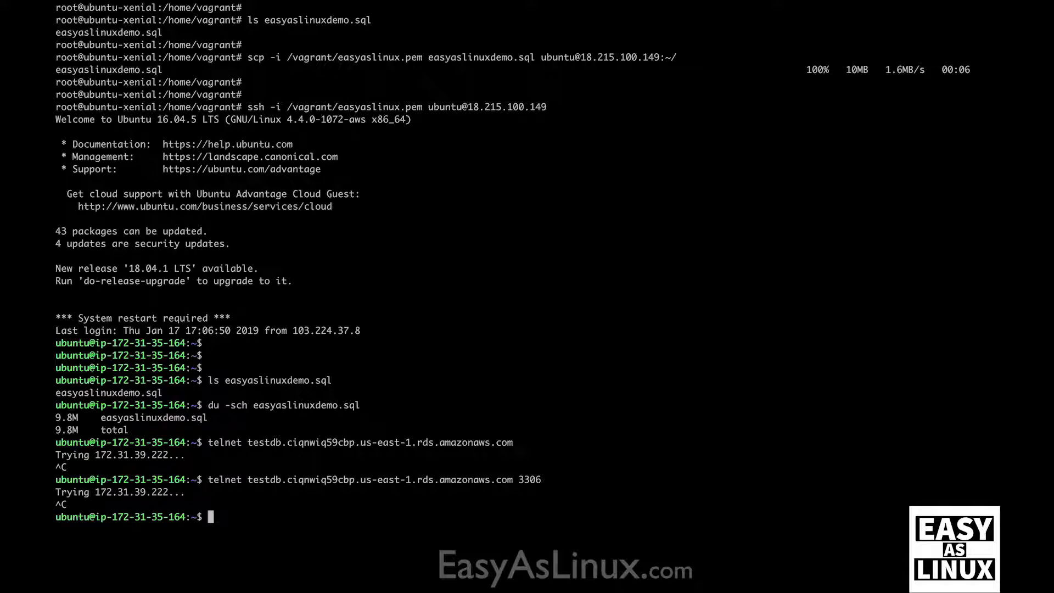
key("ctrl+Left")
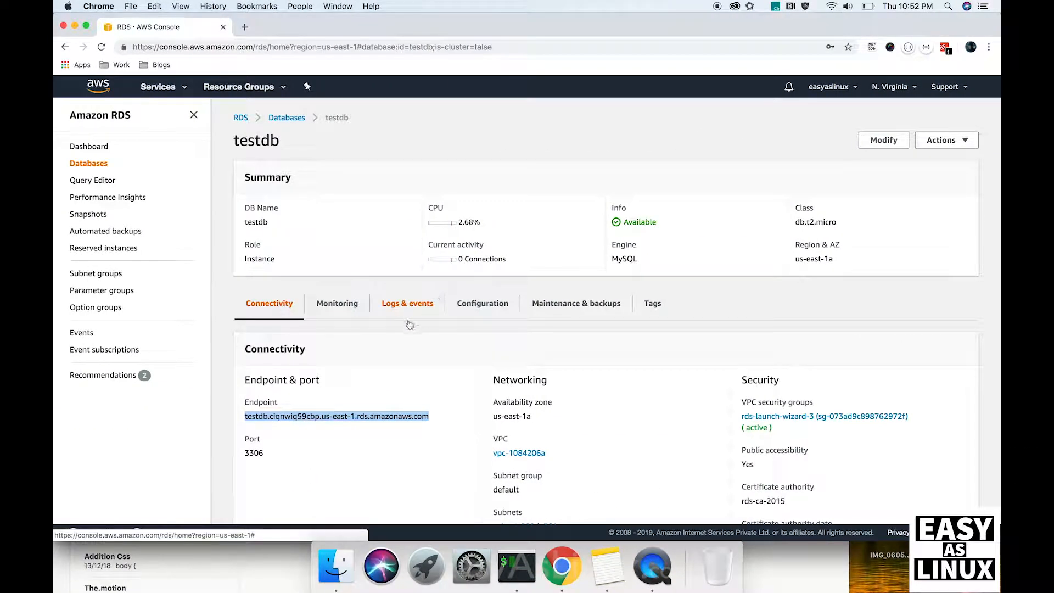
Step: Open security group rds-launch-wizard-3 in a new tab and start editing its 3306 inbound rules
scroll(391, 364, "down", 10)
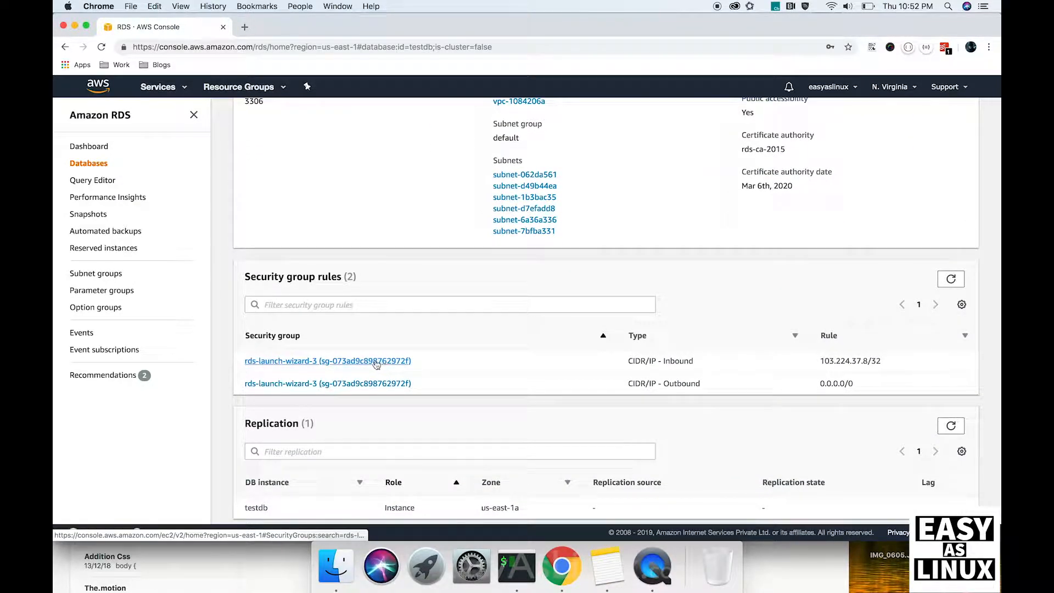
right_click(329, 367)
left_click(357, 368)
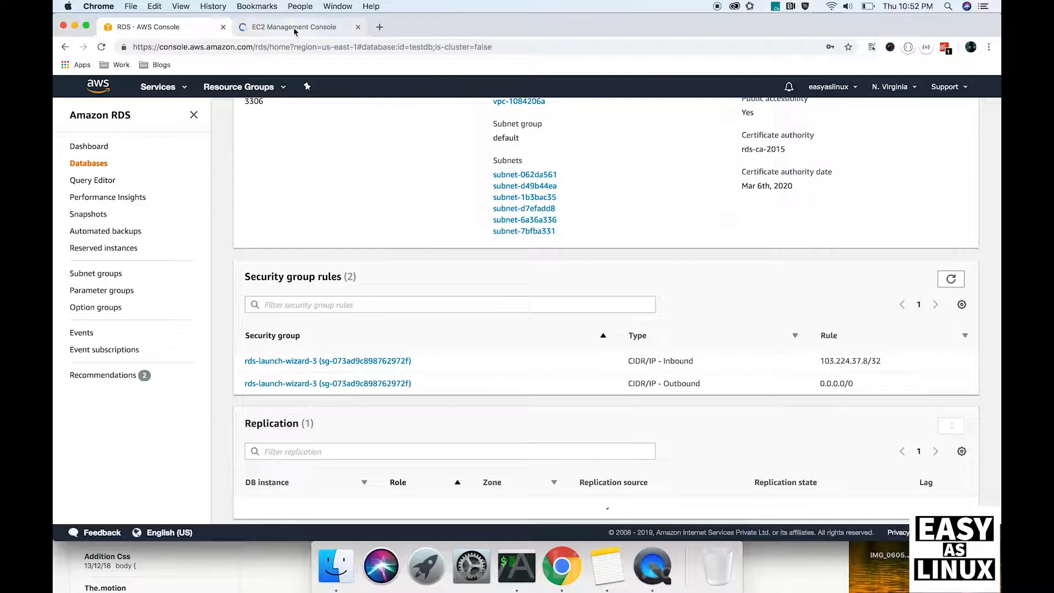
left_click(295, 29)
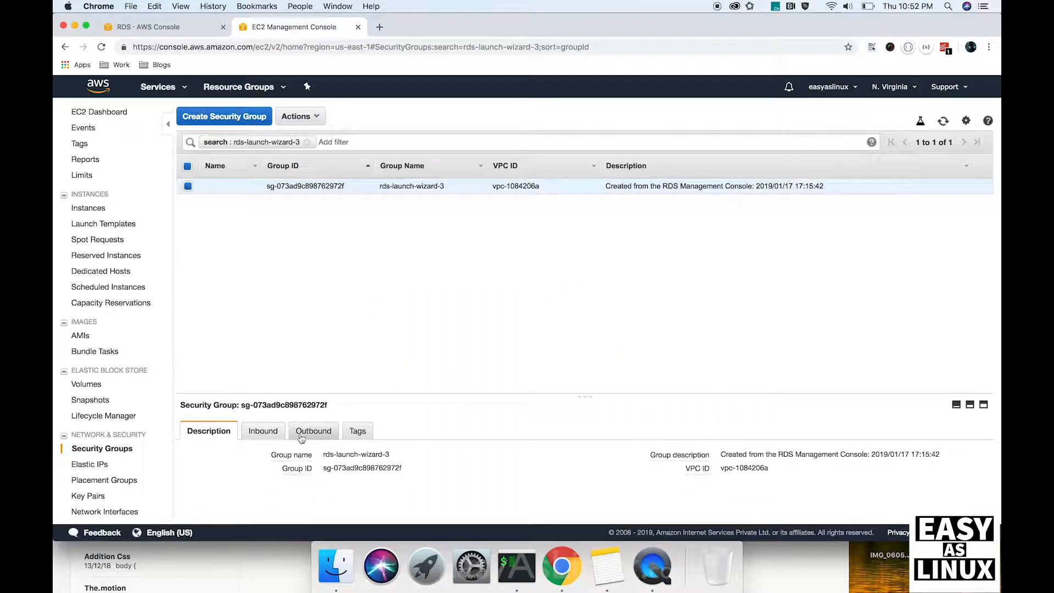
left_click(263, 431)
left_click(201, 459)
Step: Run ifconfig on the AWS server and copy eth0's private IP 172.31.35.164
key("ctrl+Right")
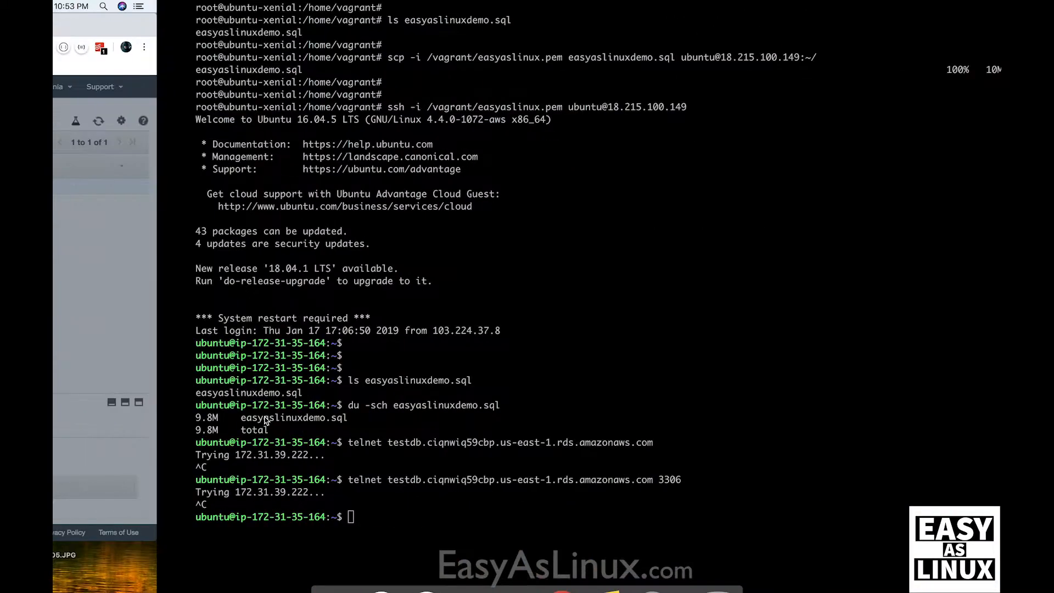
type("ifconfig")
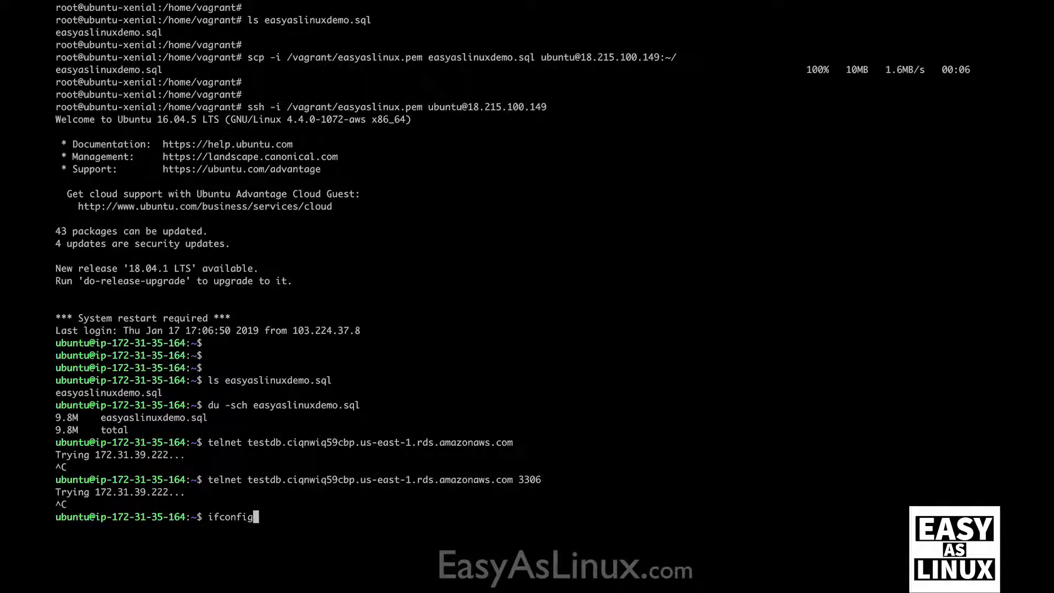
key("Return")
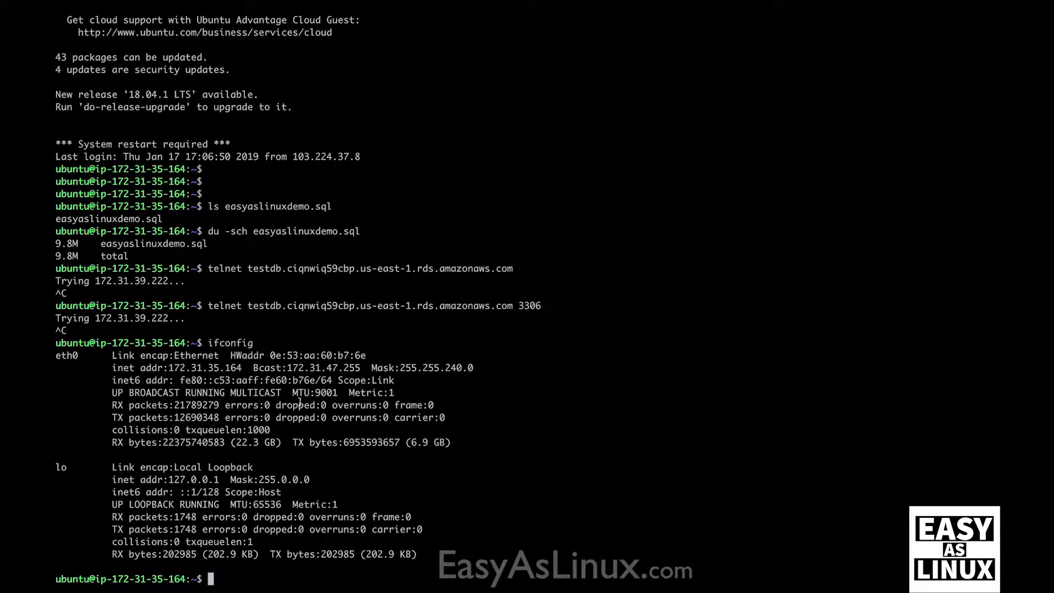
double_click(194, 374)
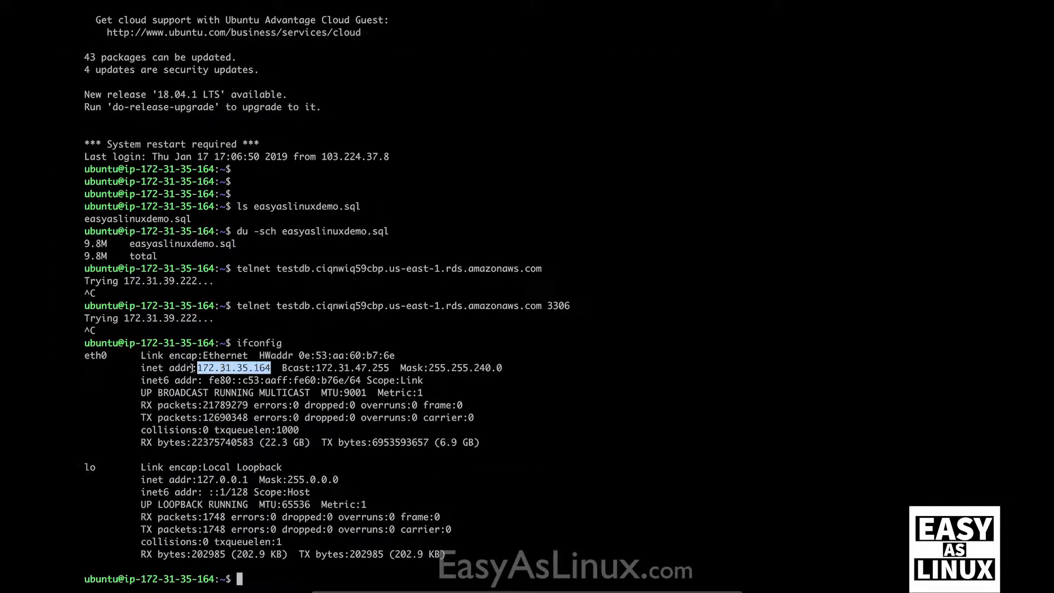
key("ctrl+Left")
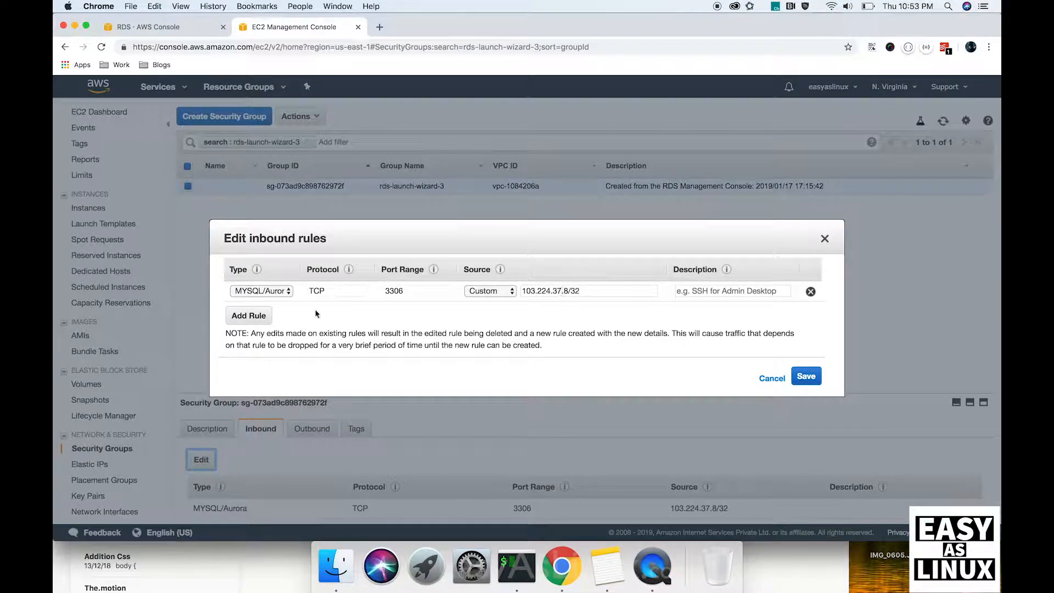
Step: Add a Custom TCP rule for port 3306 from 172.31.35.164/32 and save the inbound rules
left_click(259, 320)
double_click(394, 313)
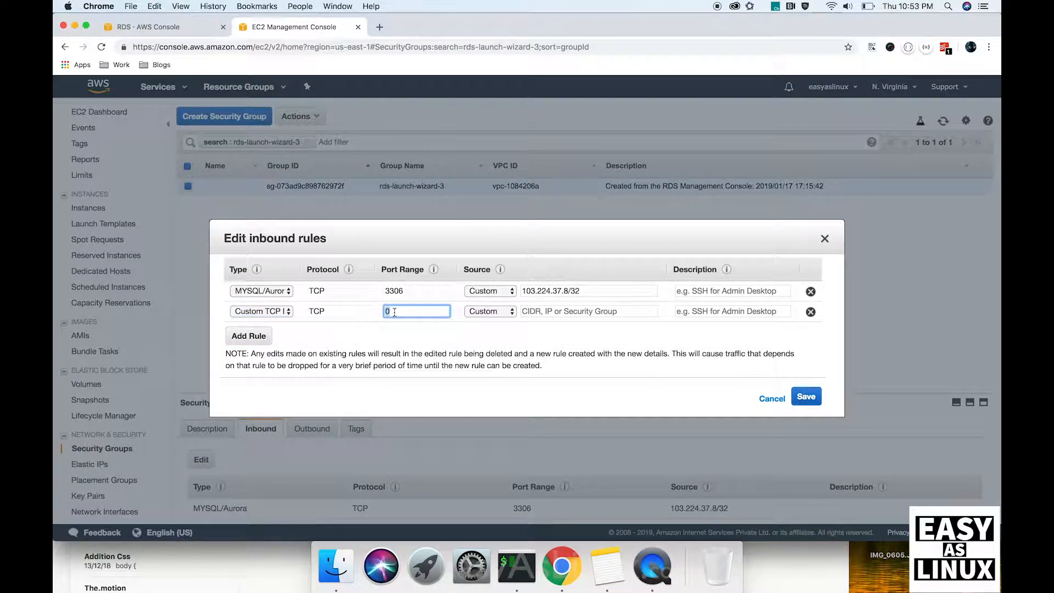
left_click(576, 312)
key("super+v")
type("/32")
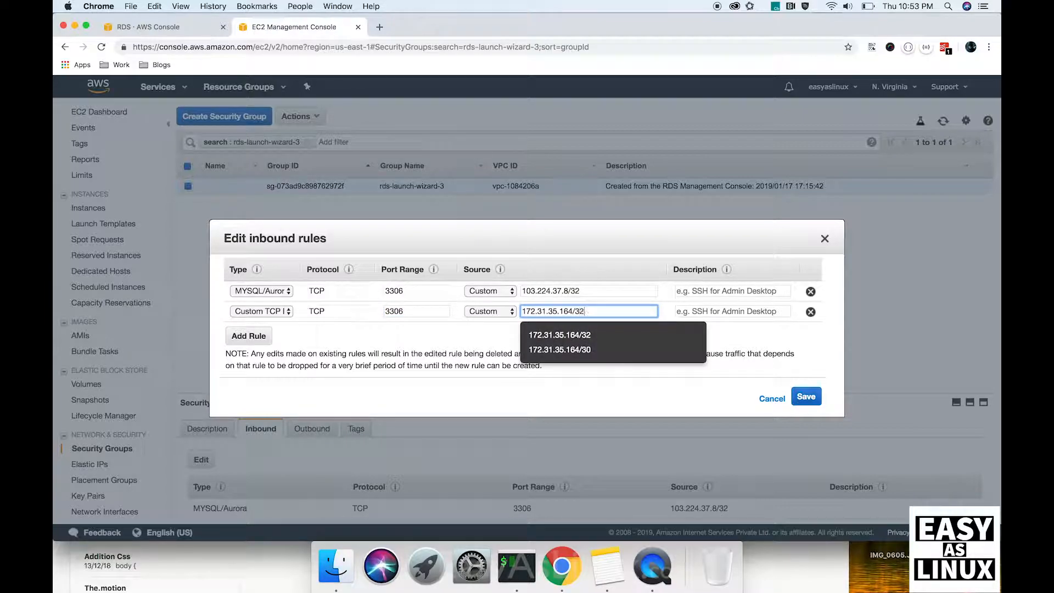
left_click(608, 265)
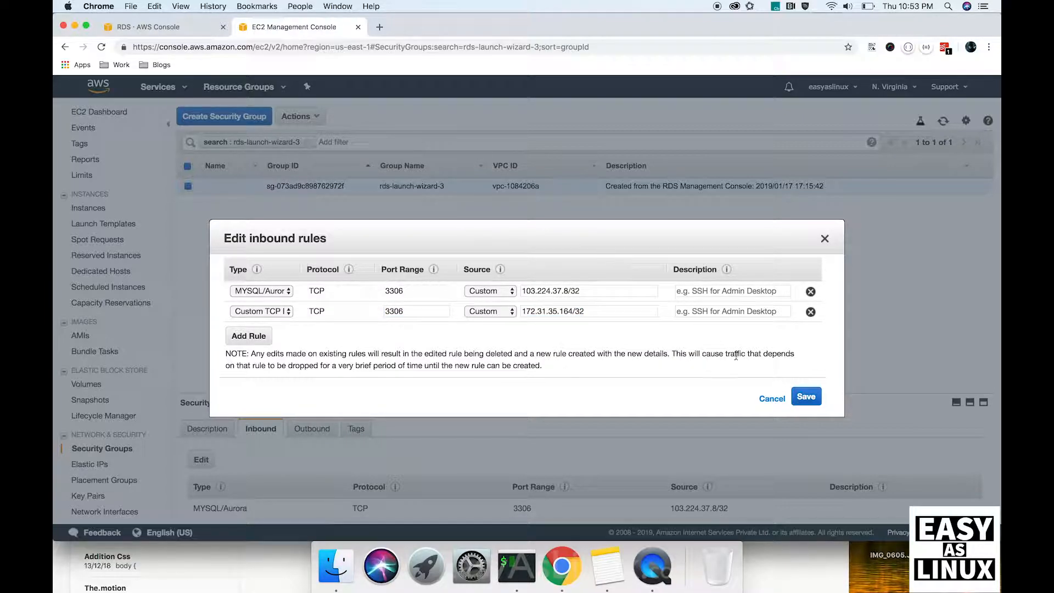
left_click(807, 398)
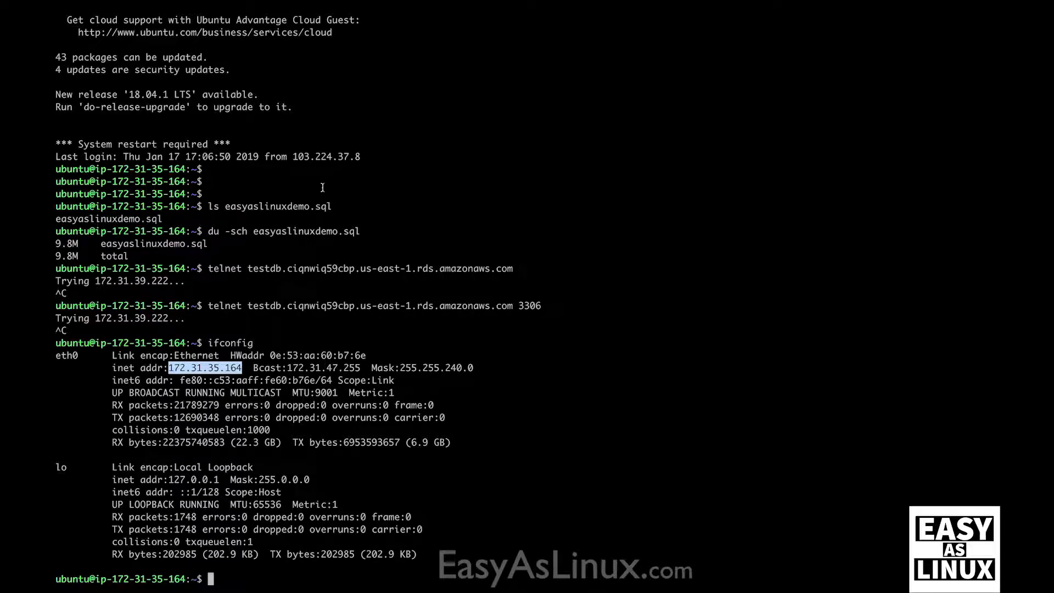
Step: Rerun telnet to the RDS endpoint on 3306, get the MySQL 5.6.40 banner, then quit telnet
key("Up")
key("Up")
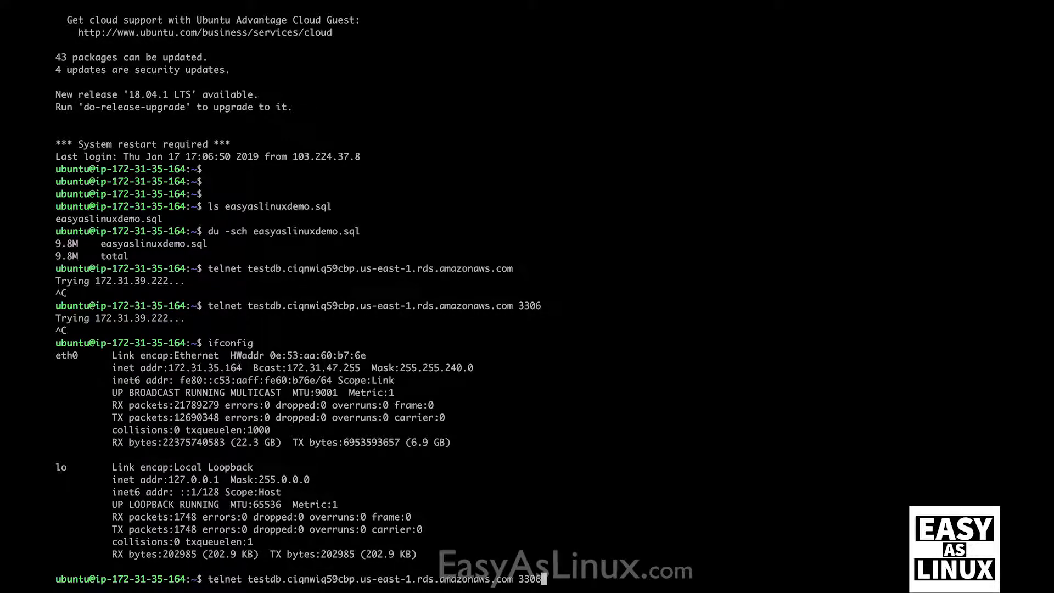
key("Return")
key("ctrl+bracketright")
type("quiy")
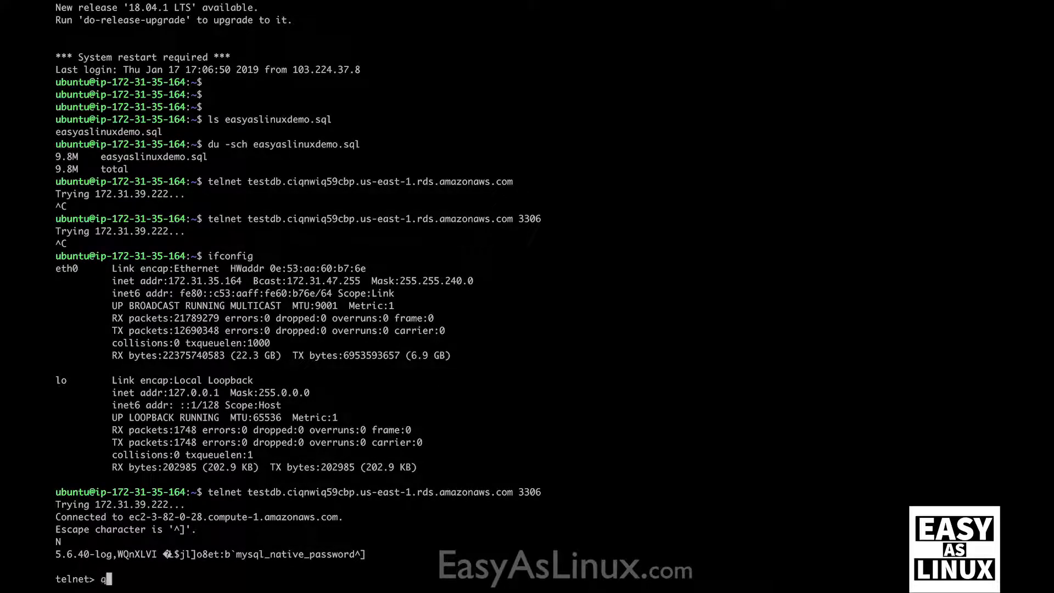
key("Return")
type("quit")
key("Return")
key("Return")
key("Return")
key("Return")
key("Return")
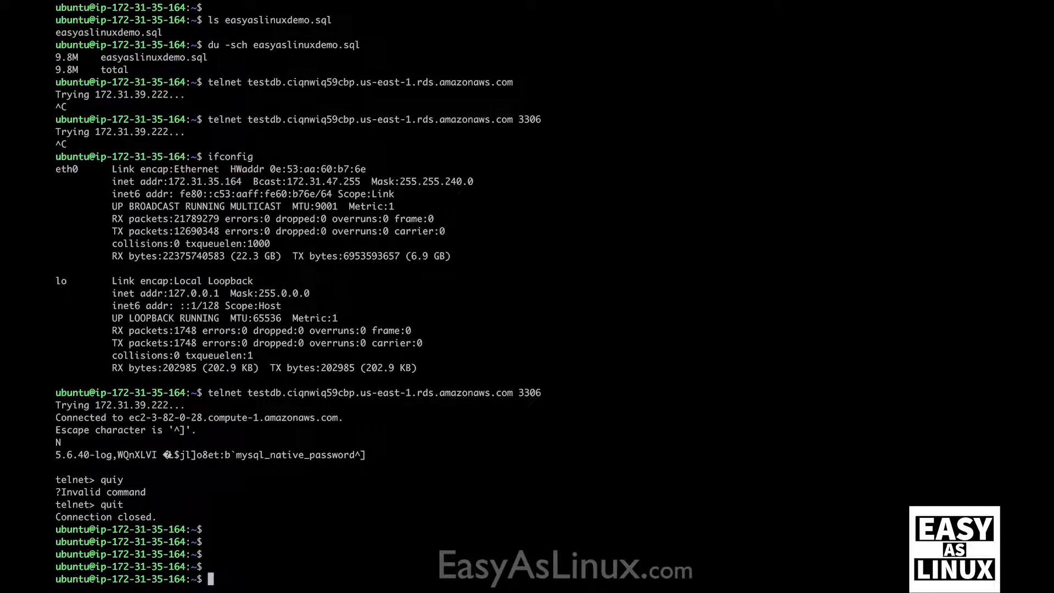
type("mysql -u")
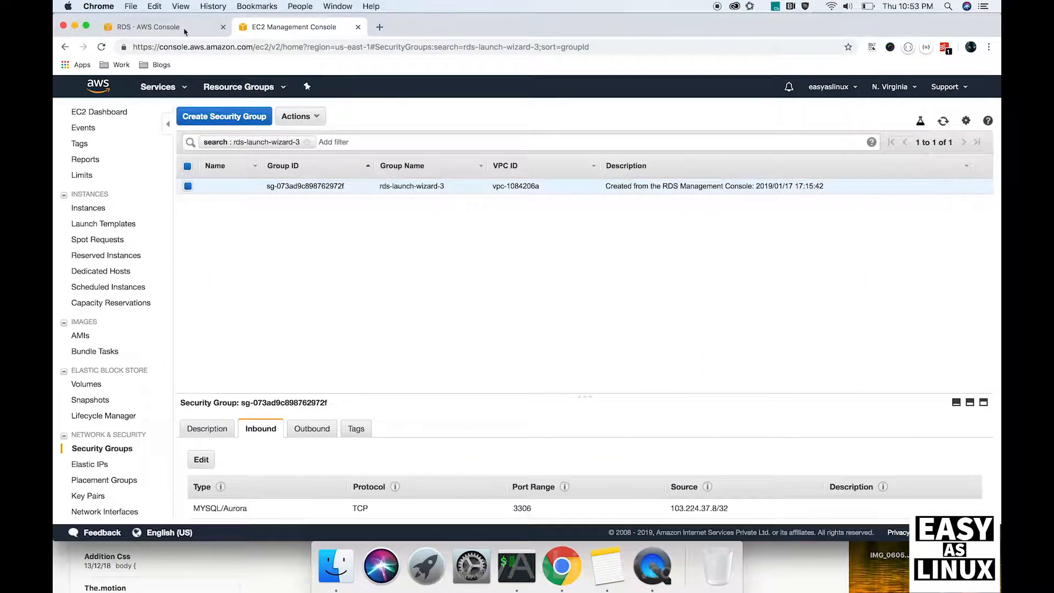
Step: On the testdb RDS page, open Configuration and select the master username testuser
left_click(181, 33)
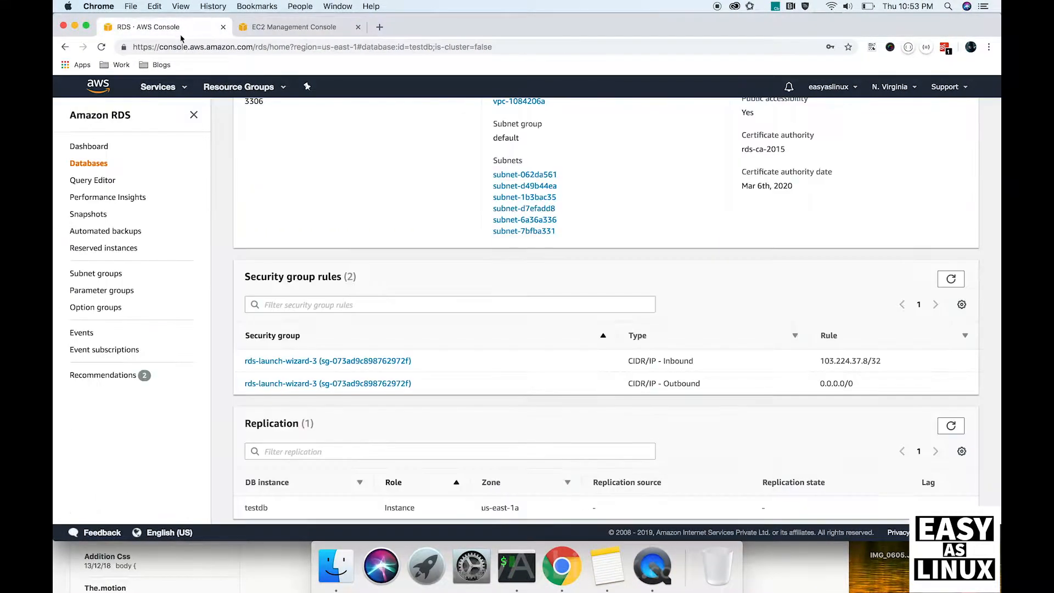
scroll(379, 324, "up", 5)
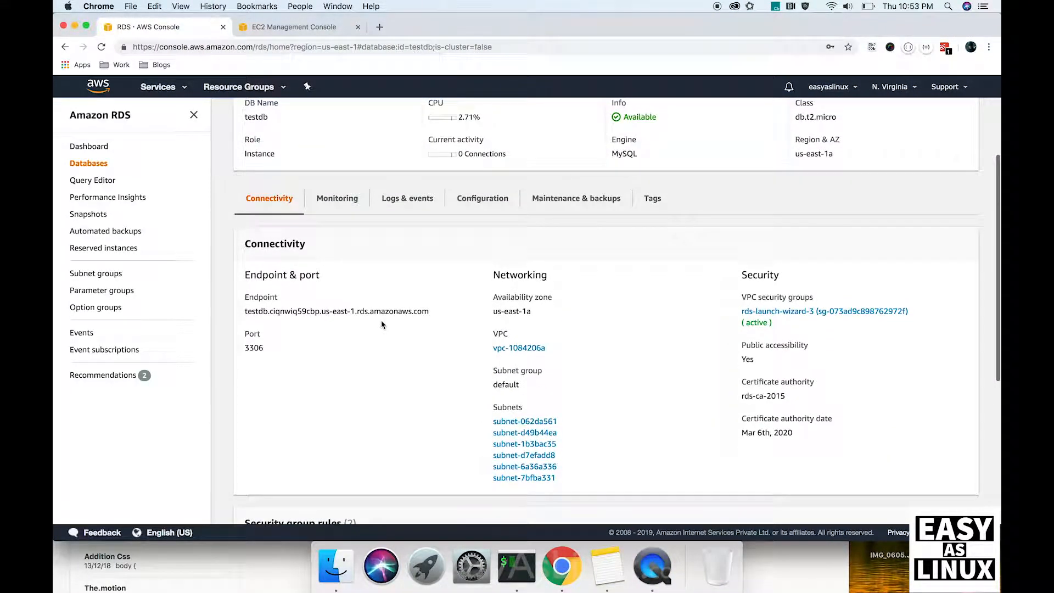
scroll(379, 330, "up", 1)
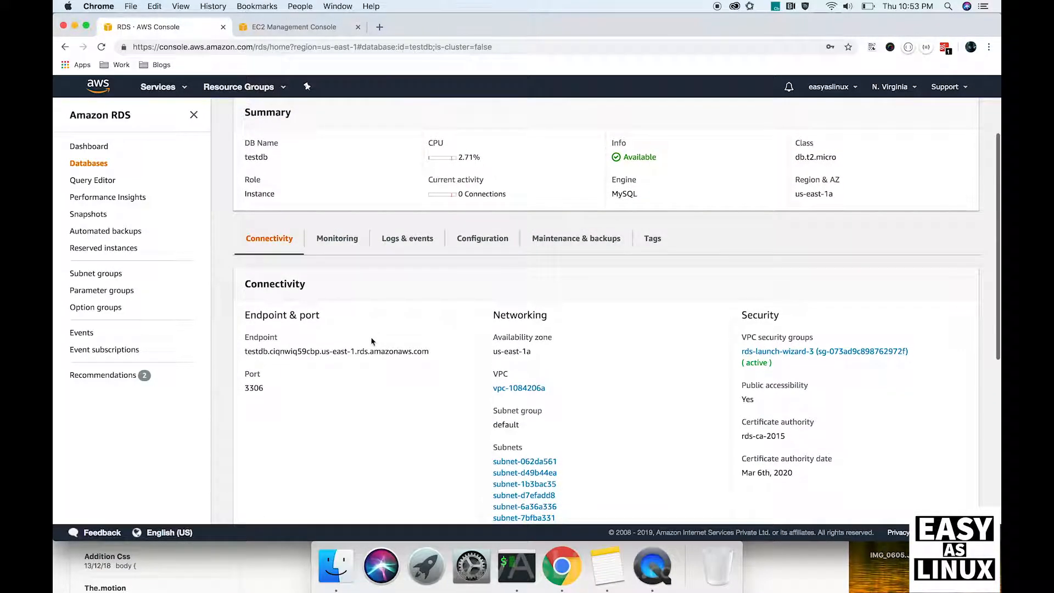
scroll(324, 346, "up", 1)
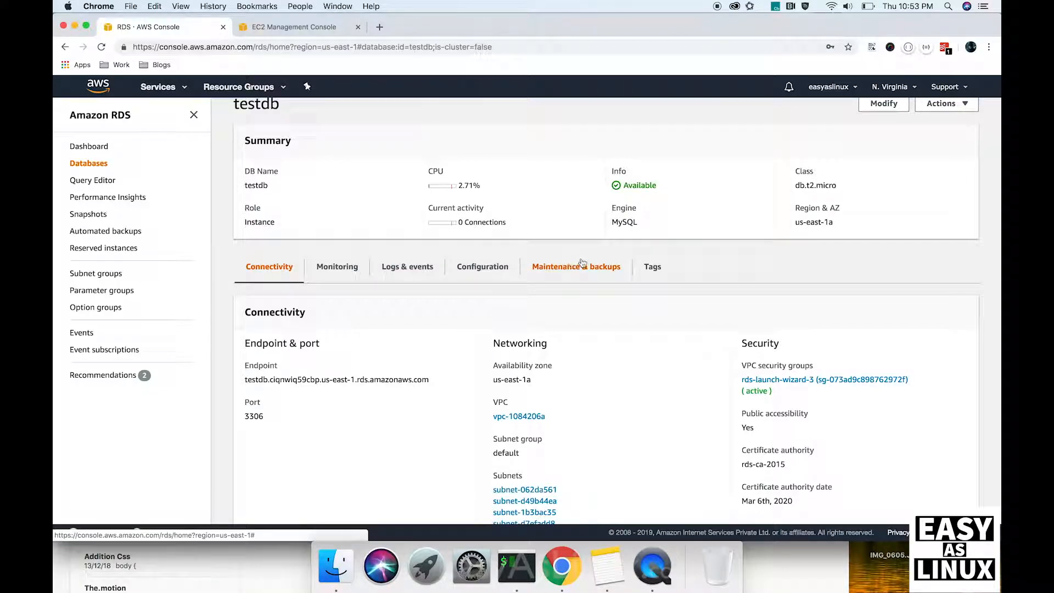
left_click(486, 268)
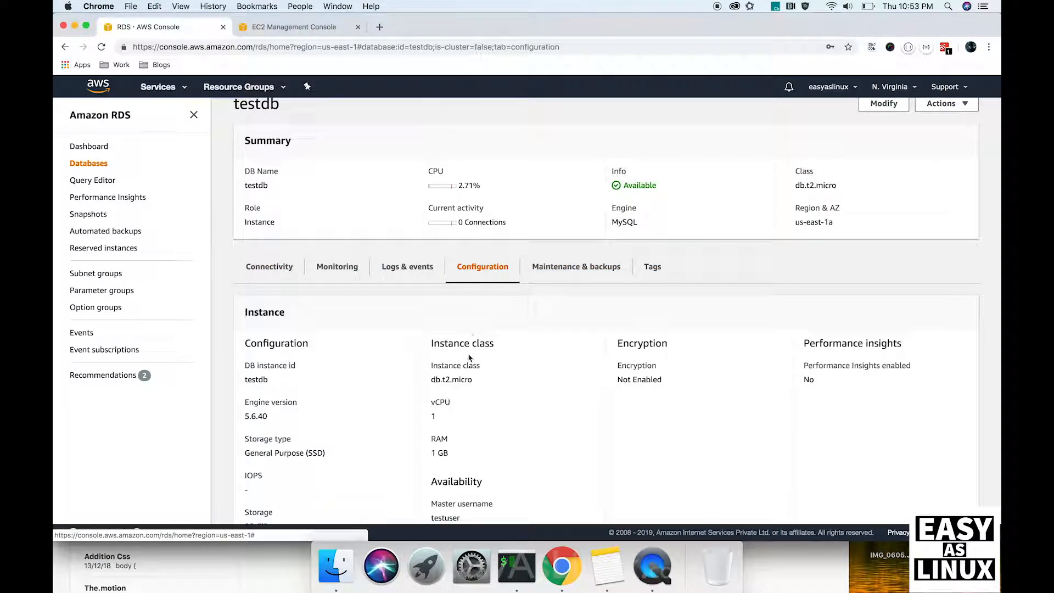
scroll(469, 358, "down", 3)
scroll(470, 360, "down", 1)
double_click(449, 395)
Step: Log into the testdb RDS endpoint with mysql as testuser using the master password
key("super+c")
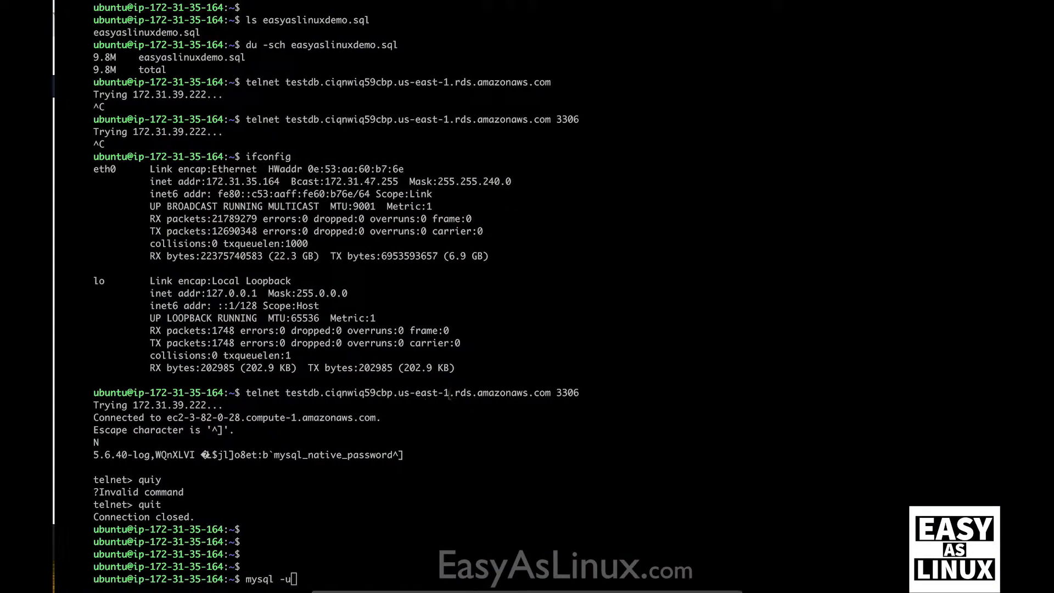
type("u")
key("super+v")
type("-p123")
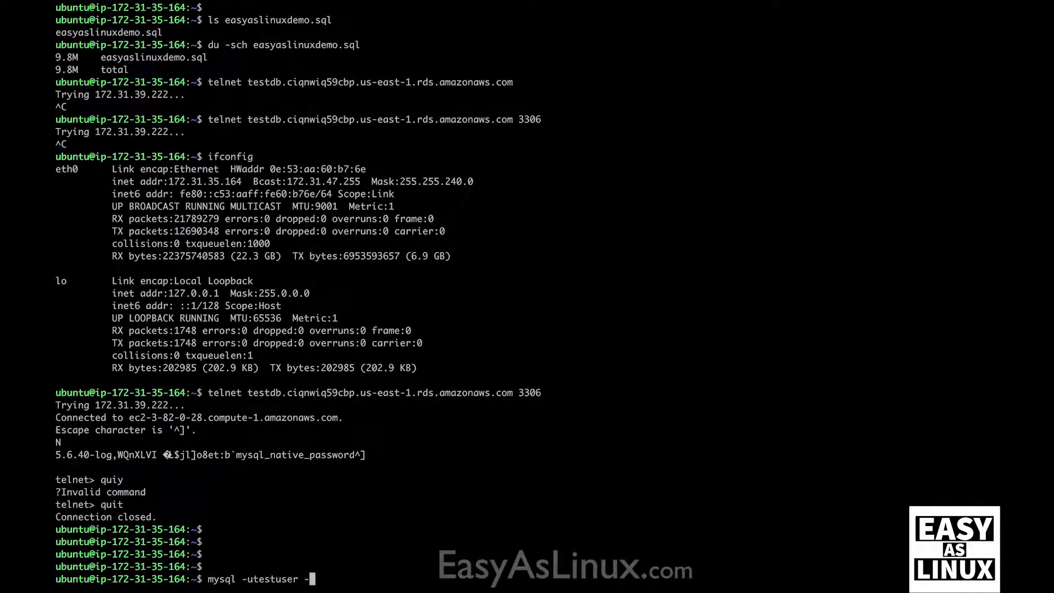
type("4567890 -h")
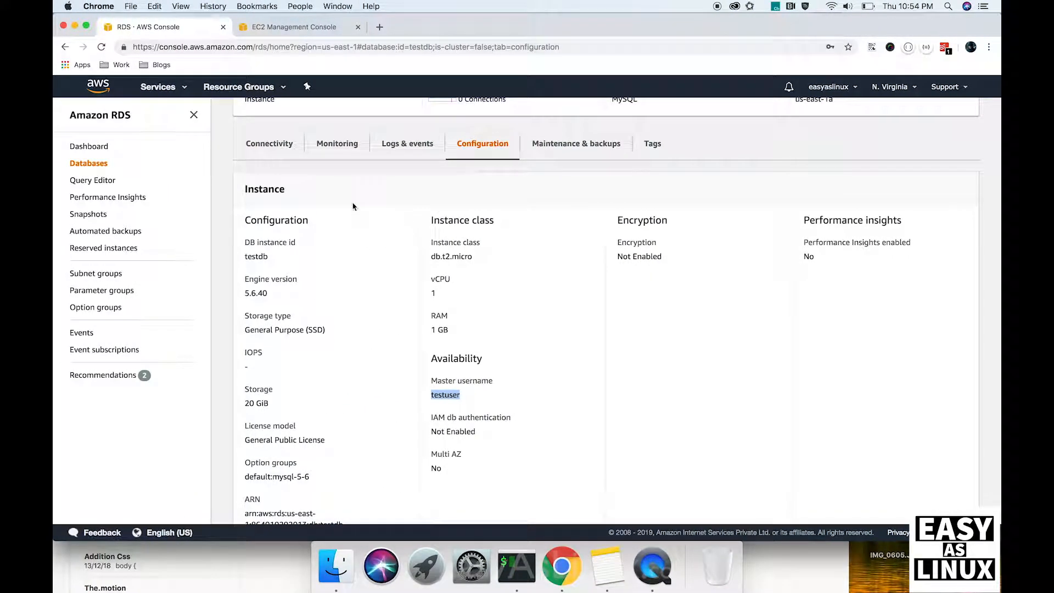
left_click(280, 144)
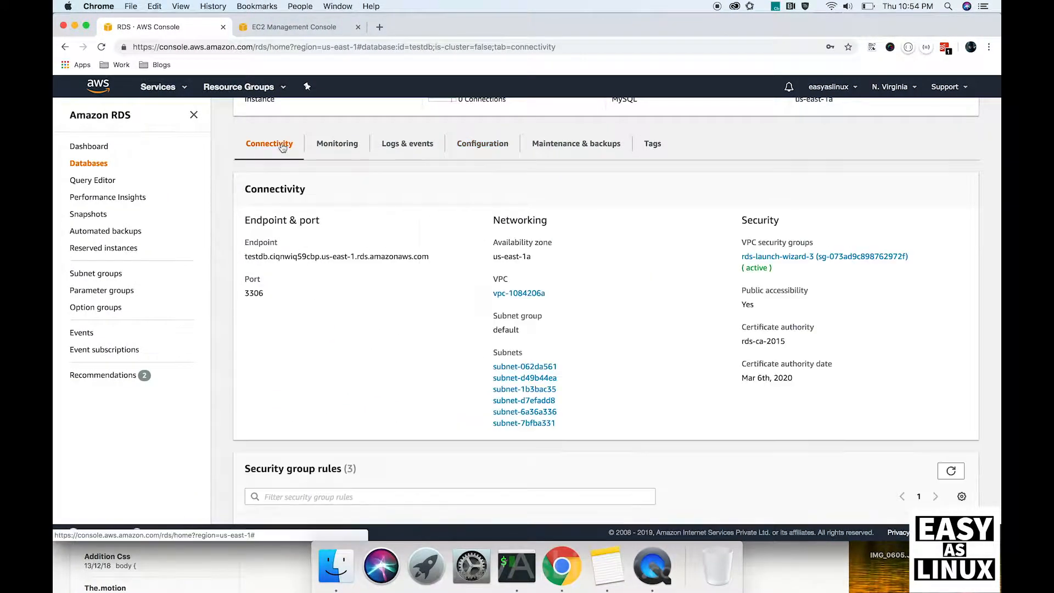
triple_click(317, 258)
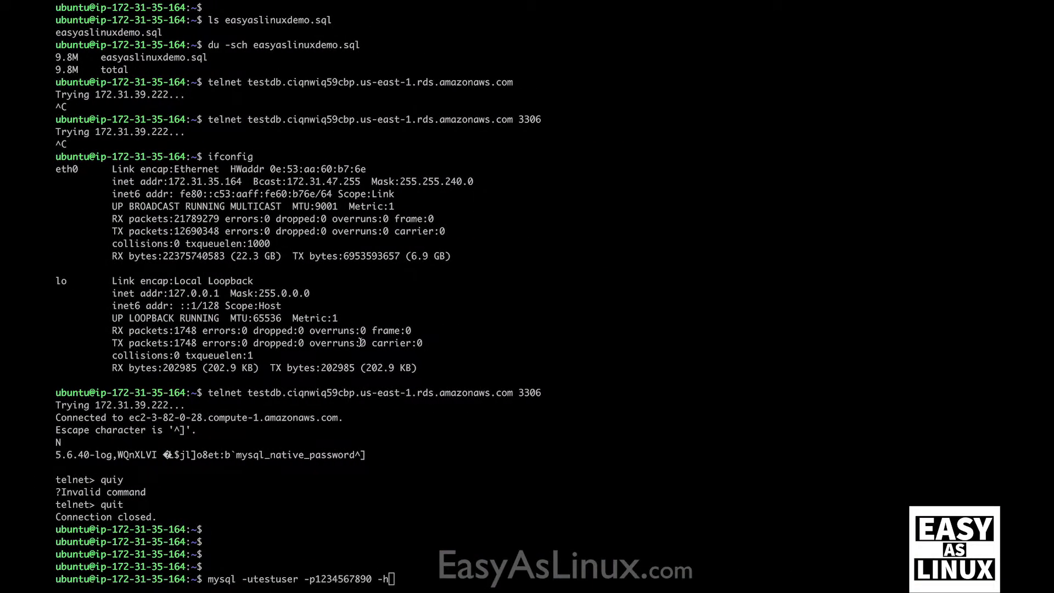
key("super+v")
key("Return")
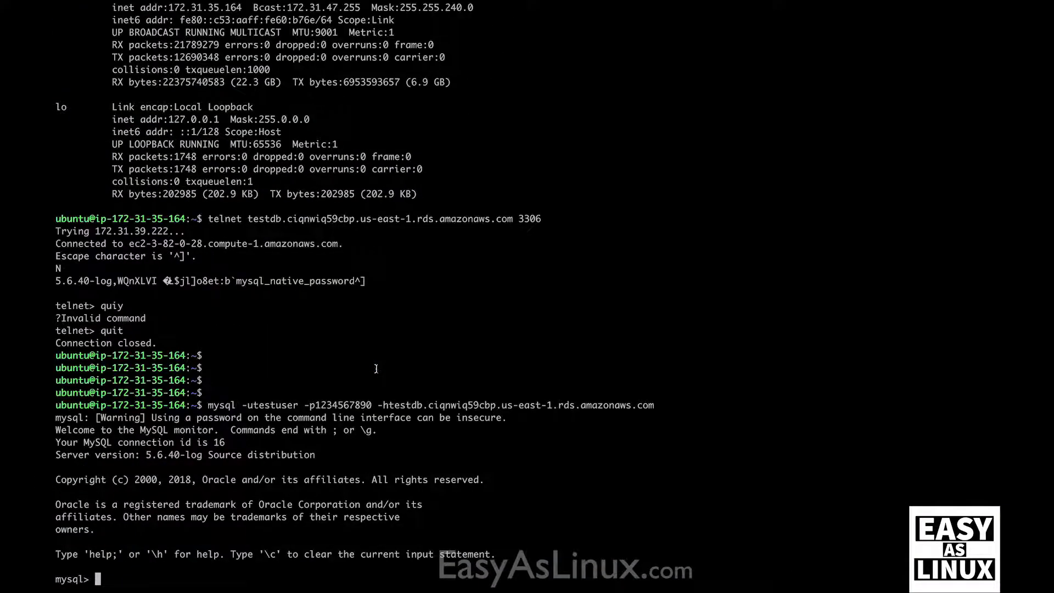
Step: Exit mysql, recall the connection command, and copy the database name testdb from RDS
key("ctrl+d")
key("Return")
key("Return")
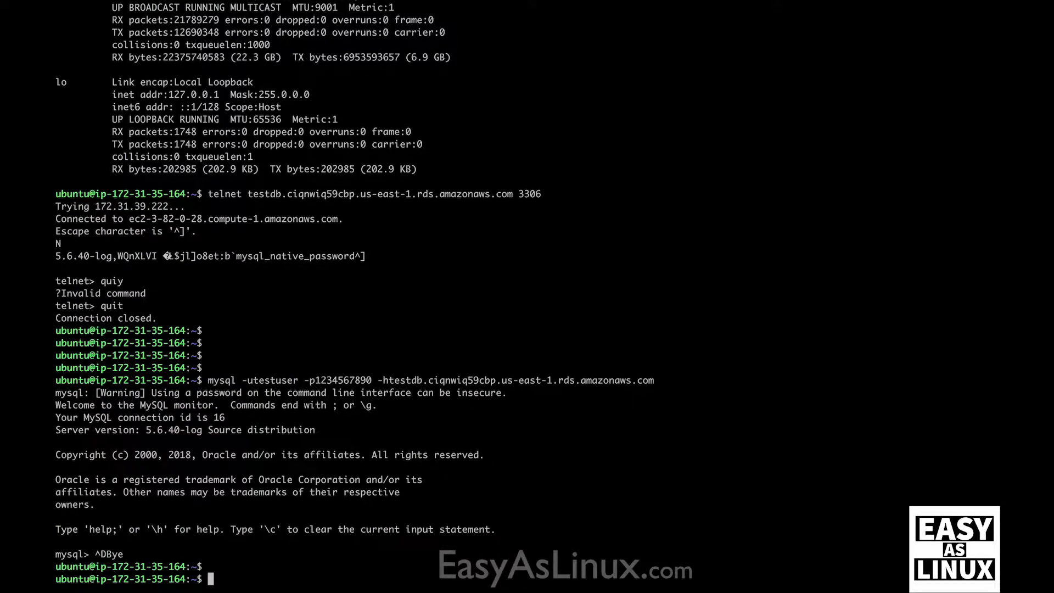
key("Up")
key("ctrl+Left")
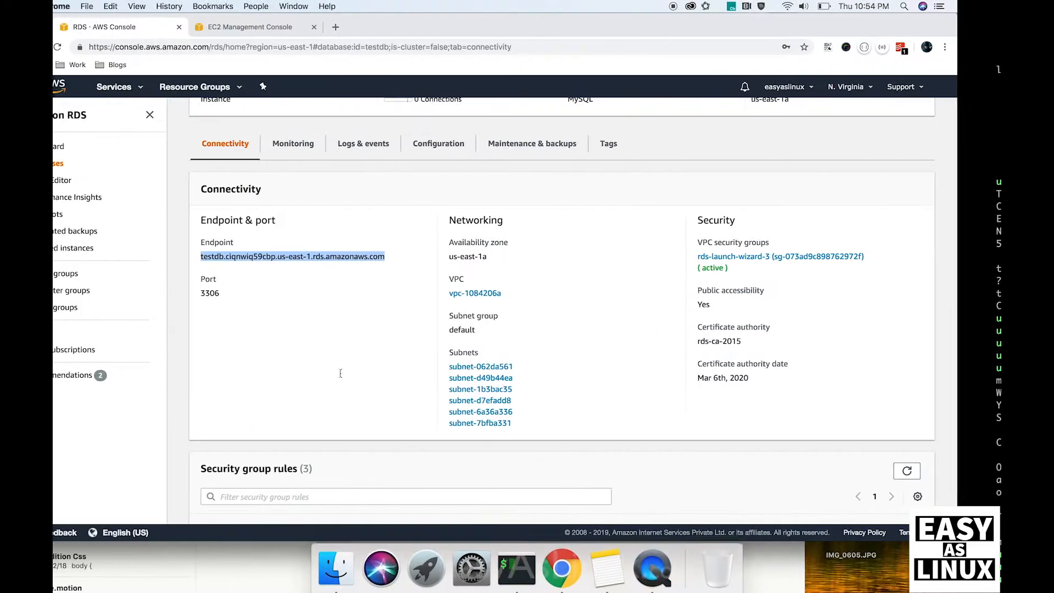
scroll(391, 316, "up", 3)
double_click(256, 222)
triple_click(267, 211)
double_click(255, 222)
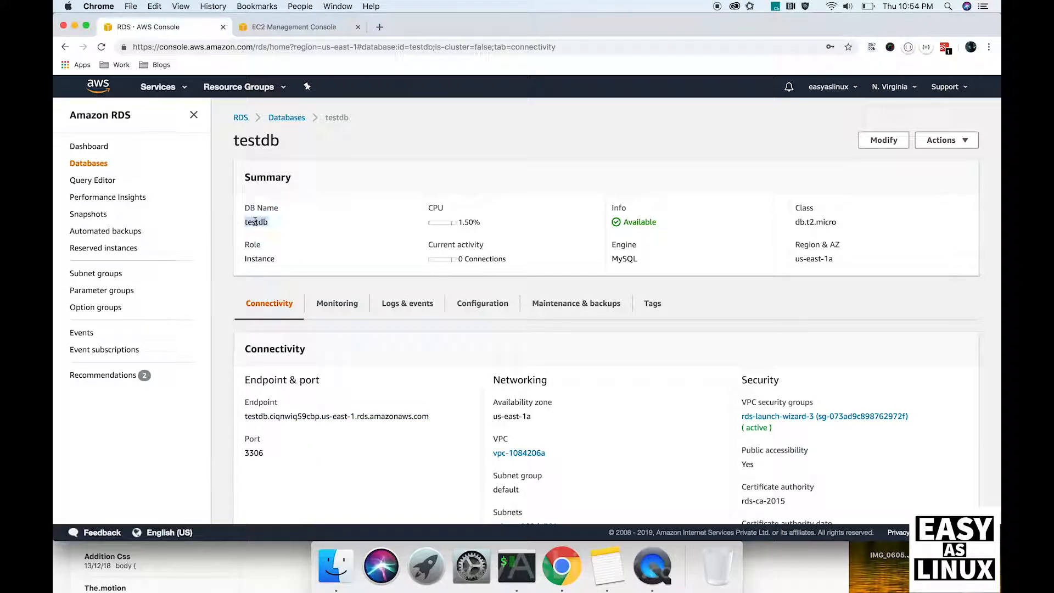
Step: Connect to the testdb database and run 'show tables;', which returns an empty set
key("super+c")
key("ctrl+Right")
key("super+v")
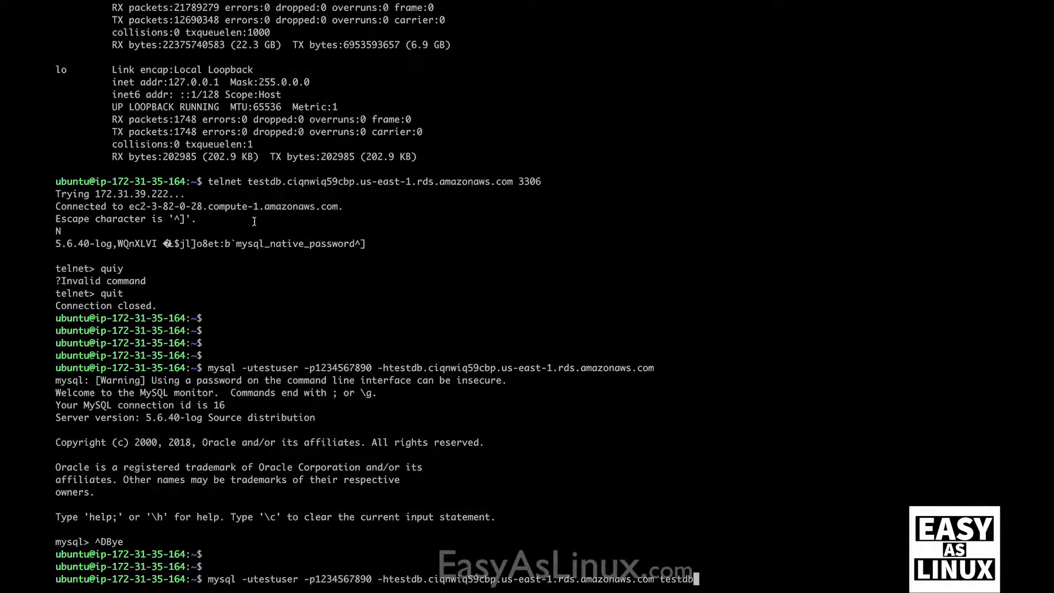
key("Return")
type("show tables")
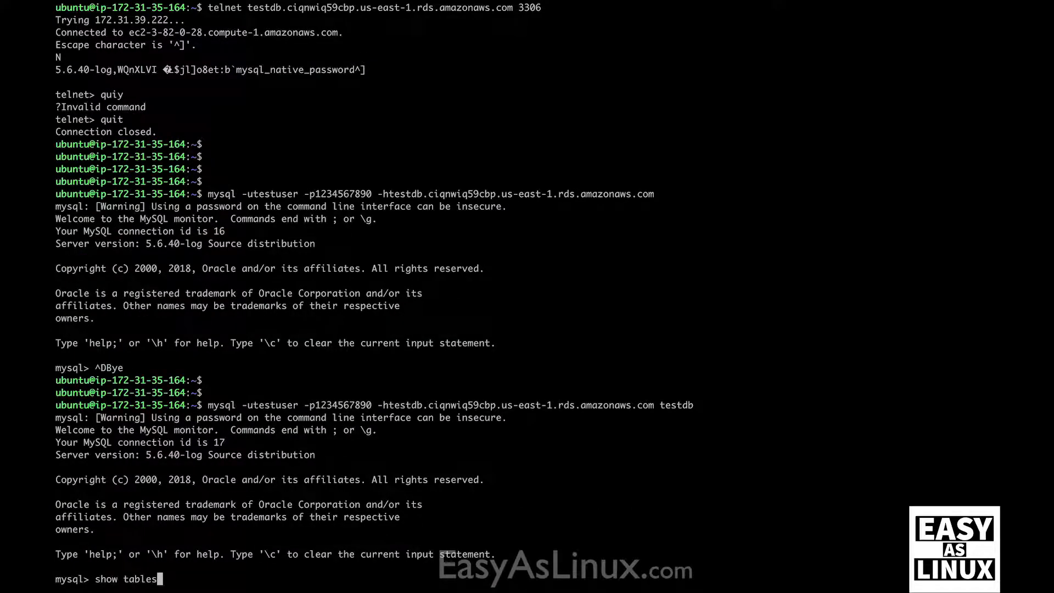
type(".")
key("Return")
type(";")
key("Return")
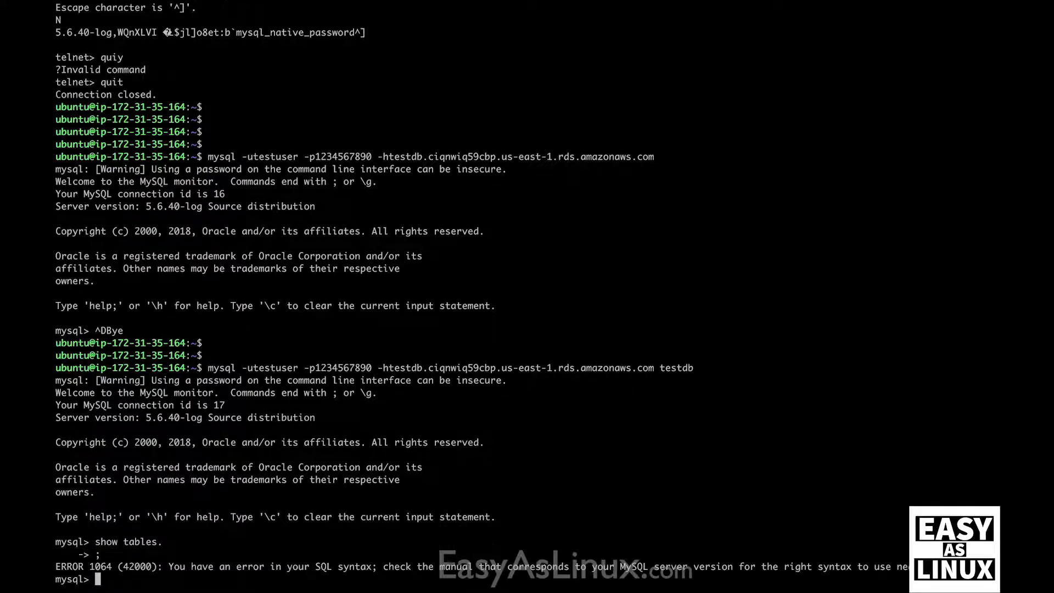
key("Up")
key("BackSpace")
type(";")
key("Return")
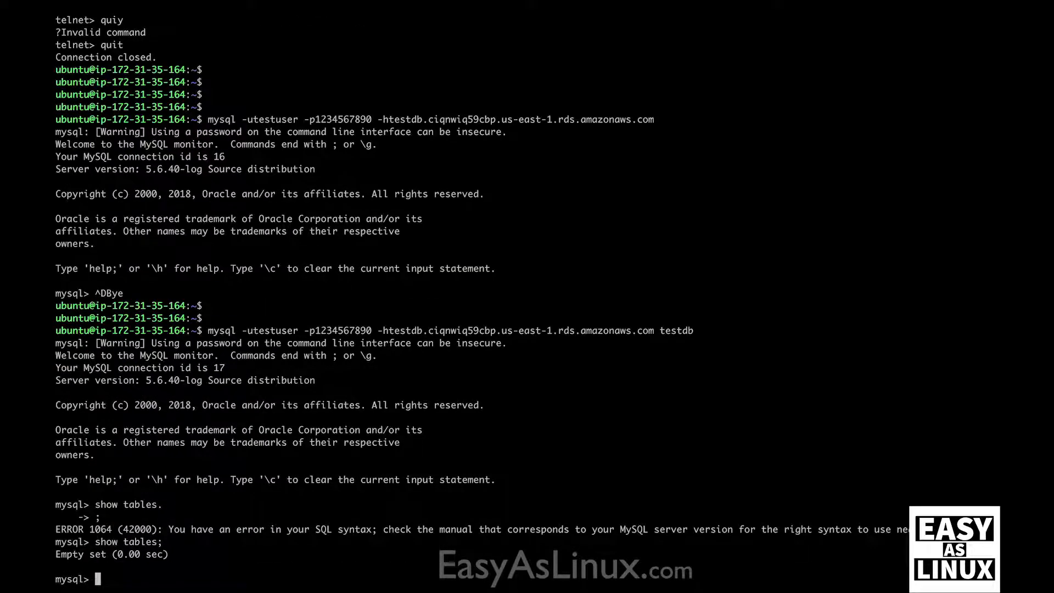
Step: Exit mysql and recall the connection command with '< easyas' appended
key("ctrl+d")
key("Return")
key("Return")
key("Return")
key("Return")
key("Return")
key("Return")
key("Return")
key("Return")
key("Return")
key("Return")
key("Return")
key("Return")
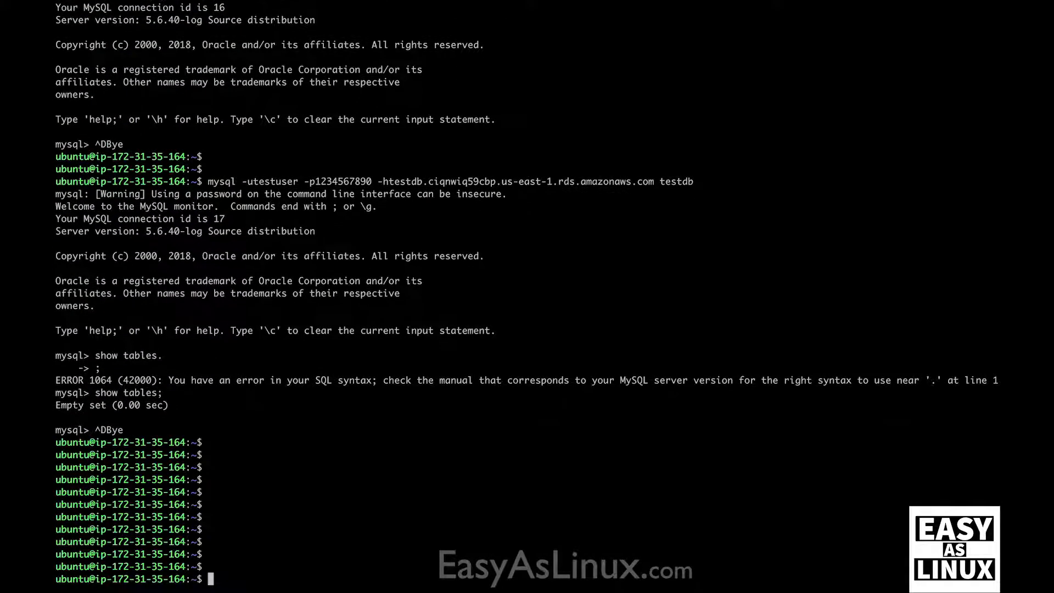
key("Up")
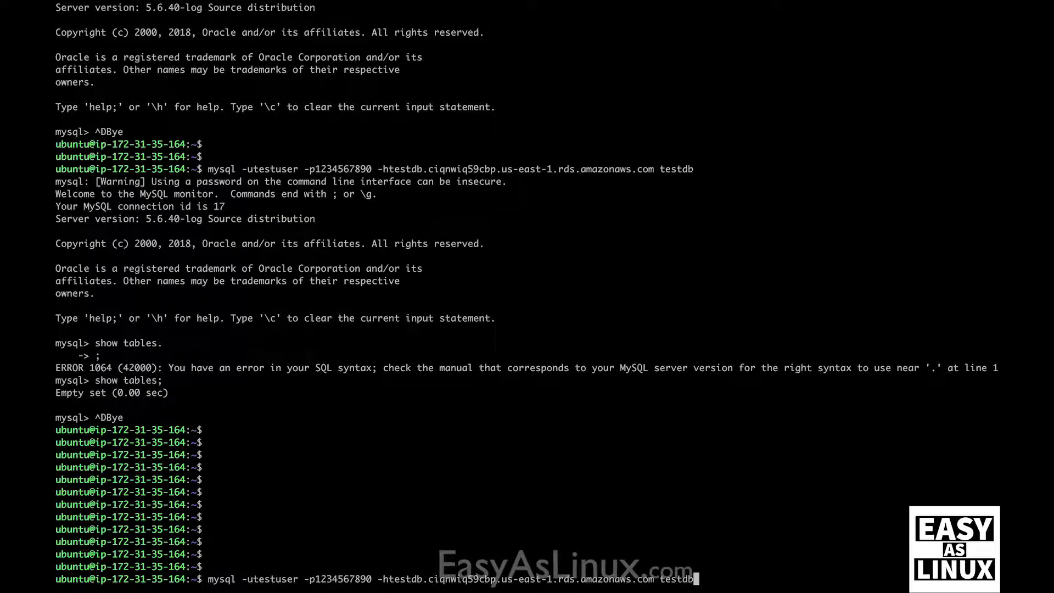
type("< easyas")
Step: Complete the file name easyaslinuxdemo.sql and import the dump into testdb
key("Tab")
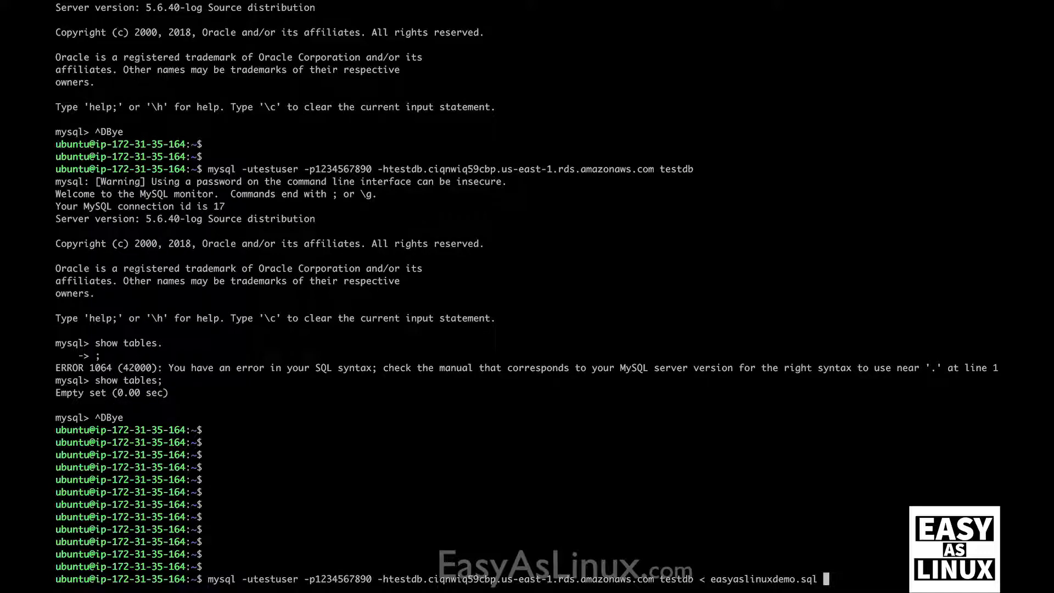
key("BackSpace")
key("Return")
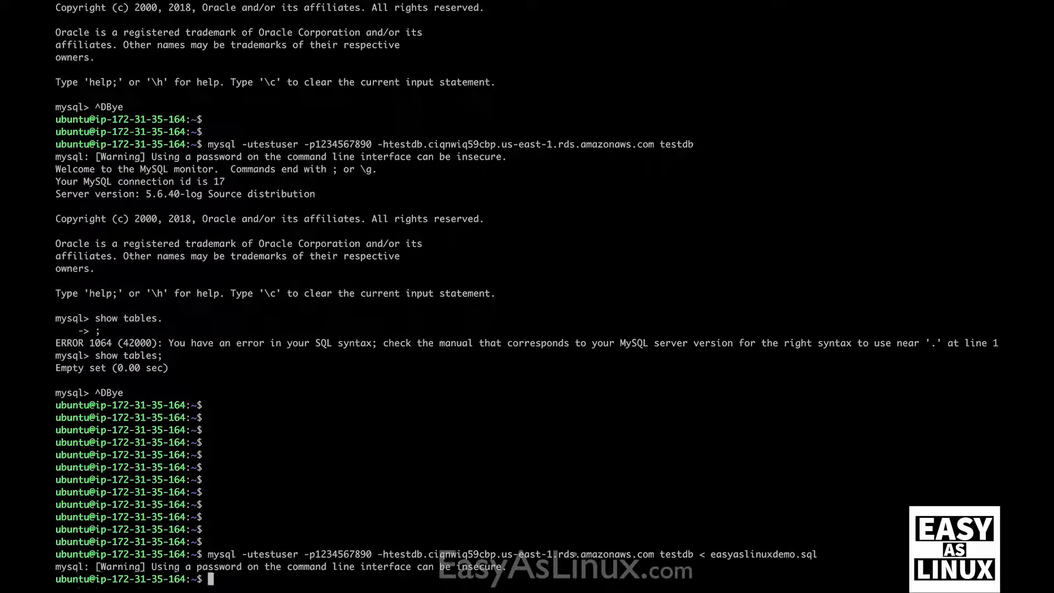
Step: Recall the import command, strip the dump redirection, and reconnect to testdb
key("Return")
key("Return")
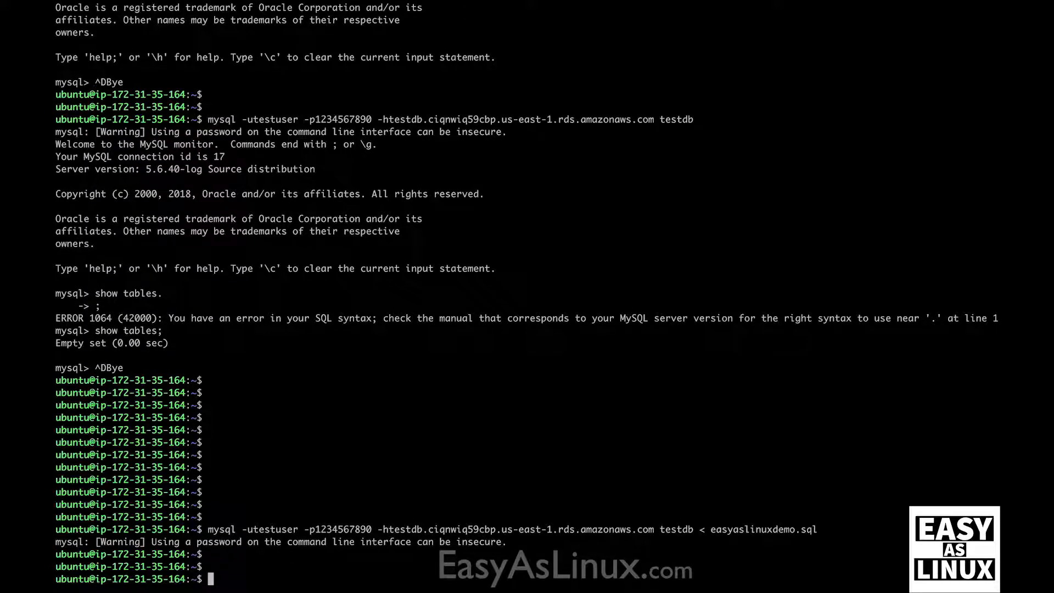
key("Up")
key("BackSpace")
key("BackSpace")
key("BackSpace")
key("BackSpace")
key("BackSpace")
key("BackSpace")
key("BackSpace")
key("BackSpace")
key("BackSpace")
key("BackSpace")
key("BackSpace")
key("BackSpace")
key("BackSpace")
key("BackSpace")
key("BackSpace")
key("BackSpace")
key("BackSpace")
key("BackSpace")
key("BackSpace")
key("BackSpace")
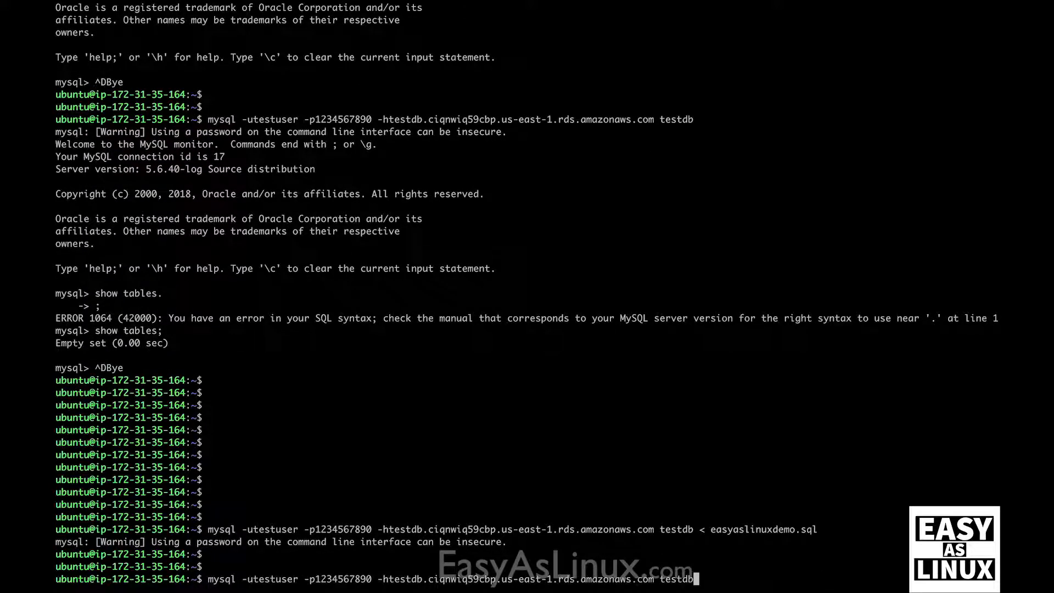
key("Return")
Step: Run 'show tables;' in testdb, listing 55 eal_ tables, then exit mysql
type("sh")
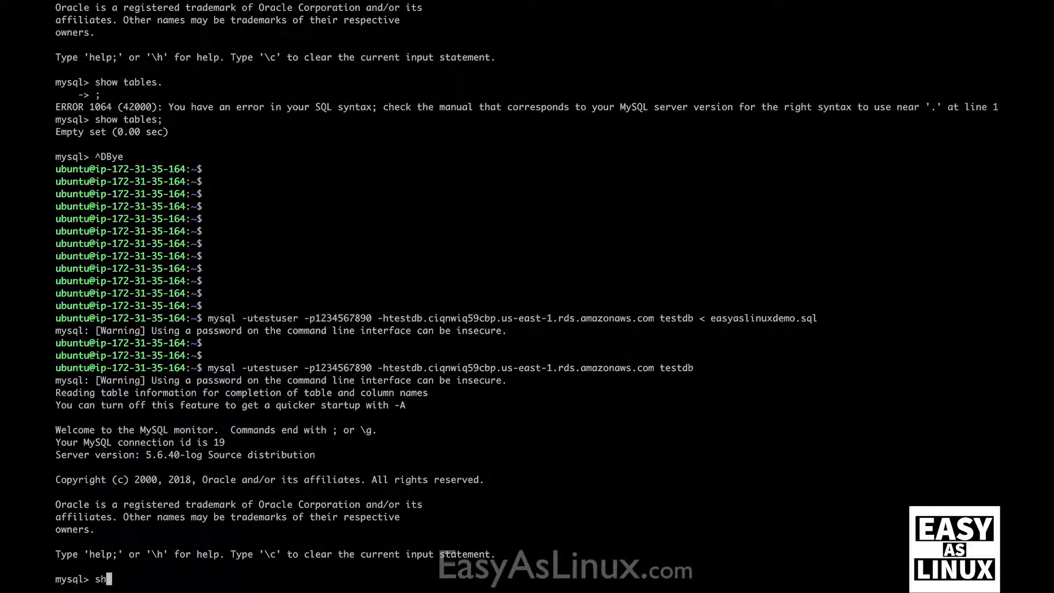
type("ow tables;")
key("Return")
key("Return")
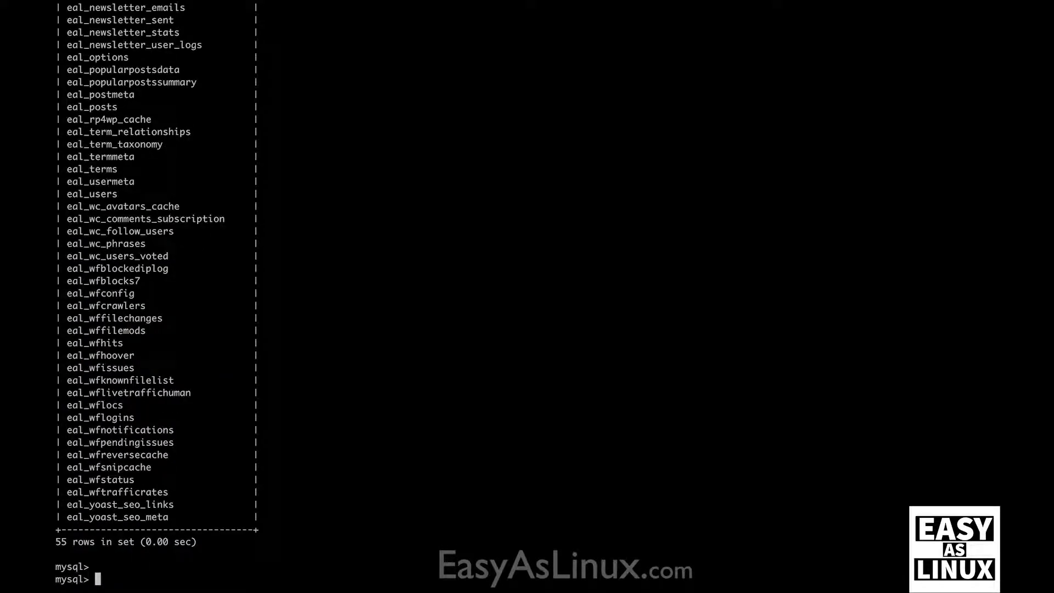
key("ctrl+d")
key("Return")
key("Return")
key("Return")
key("Return")
Step: Start a '#Database' comment at the shell prompt
type("c")
key("BackSpace")
type("#Datab")
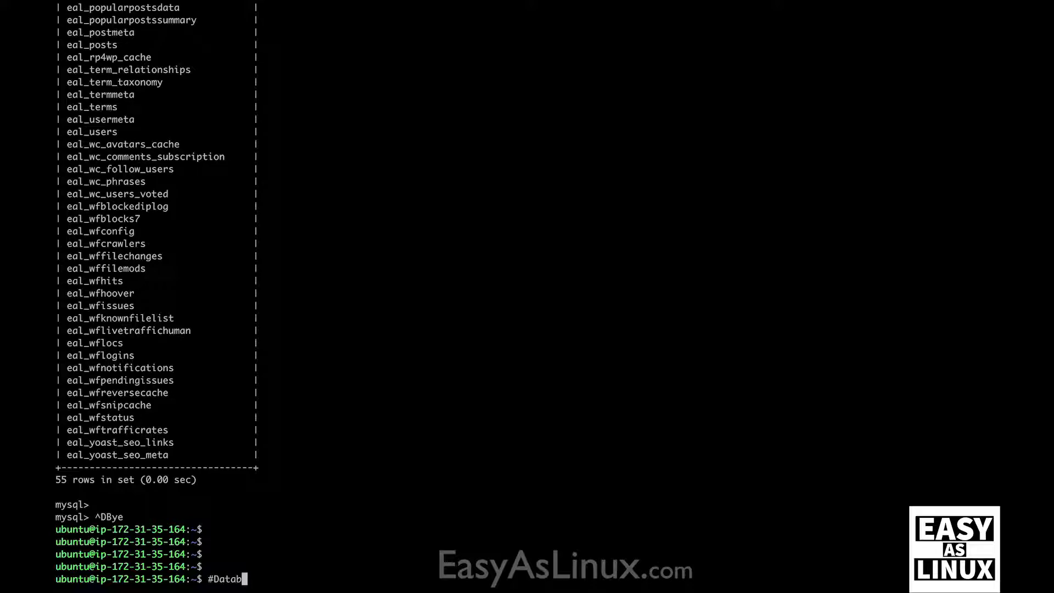
type("ase has been restored")
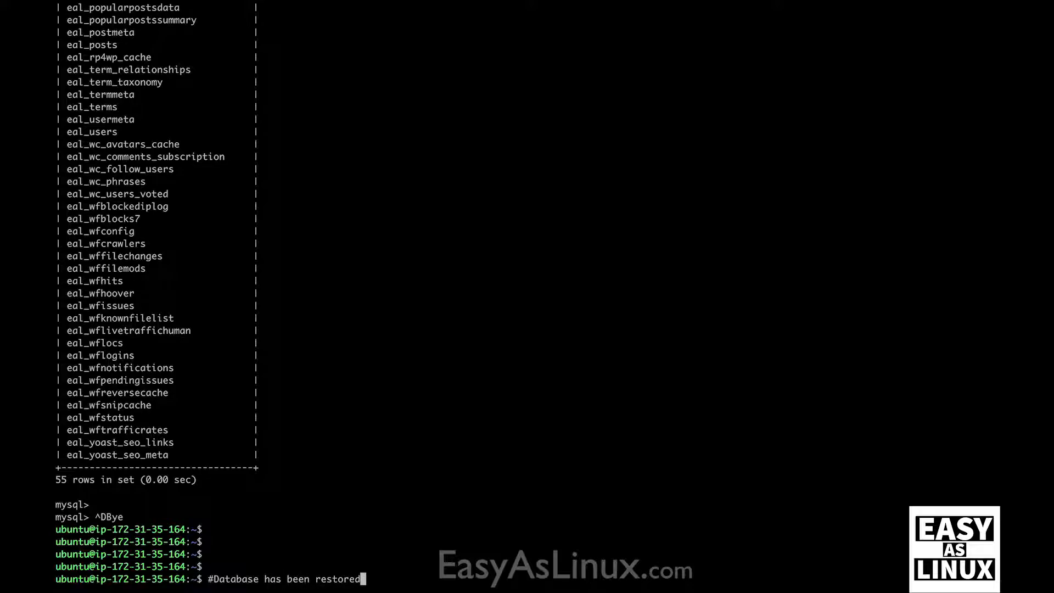
Step: Finish '#Database has been restored' and add '#Thank you for watching' as comment lines
key("Return")
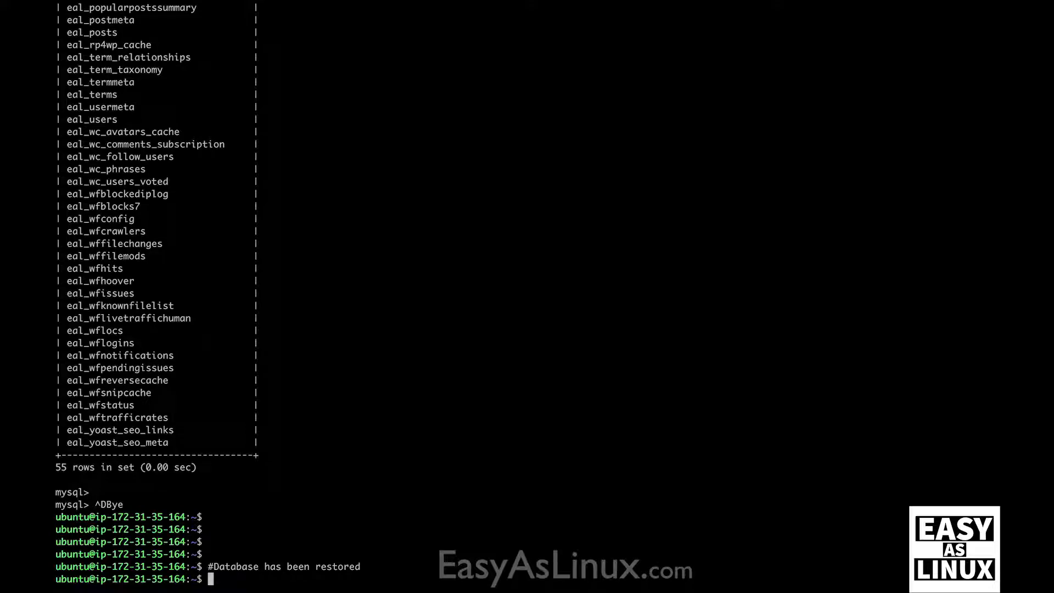
type("#Thank you for watching")
key("Return")
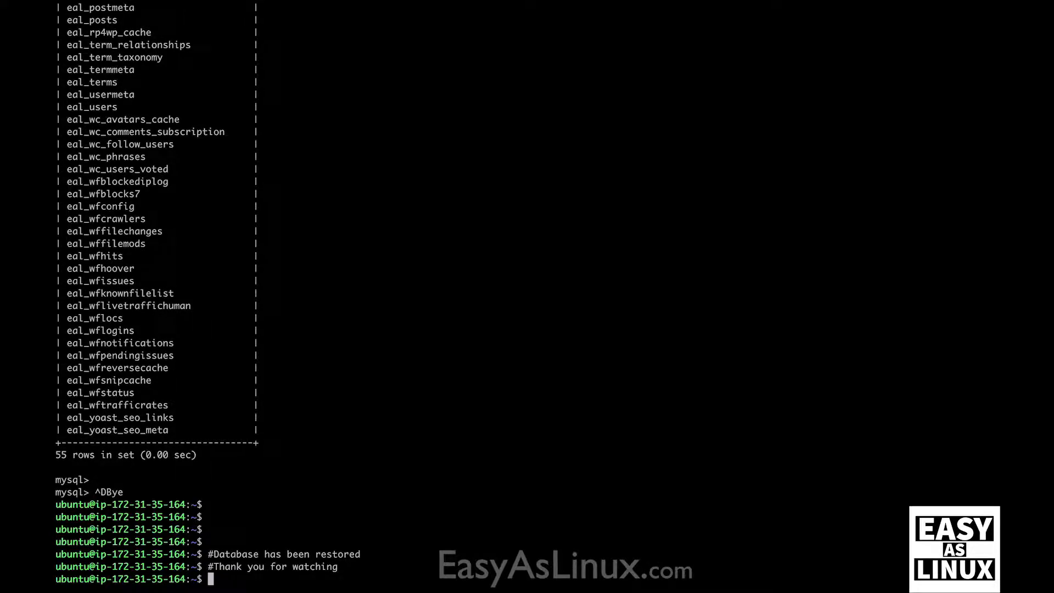